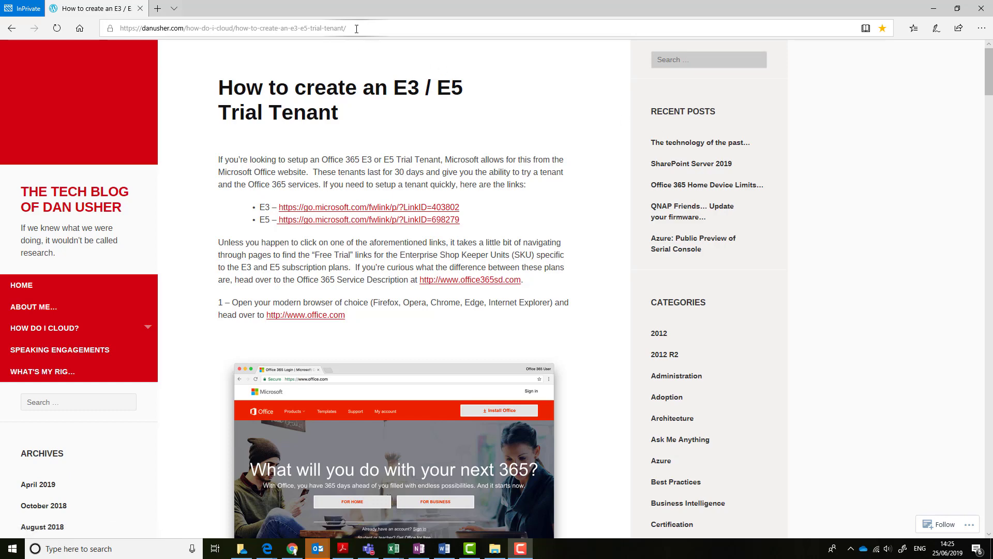
Select the E3 / E5 trial blog post's web address in the Edge address bar
{"action": "left_click_drag", "start_coordinate": [356, 28], "coordinate": [107, 53]}
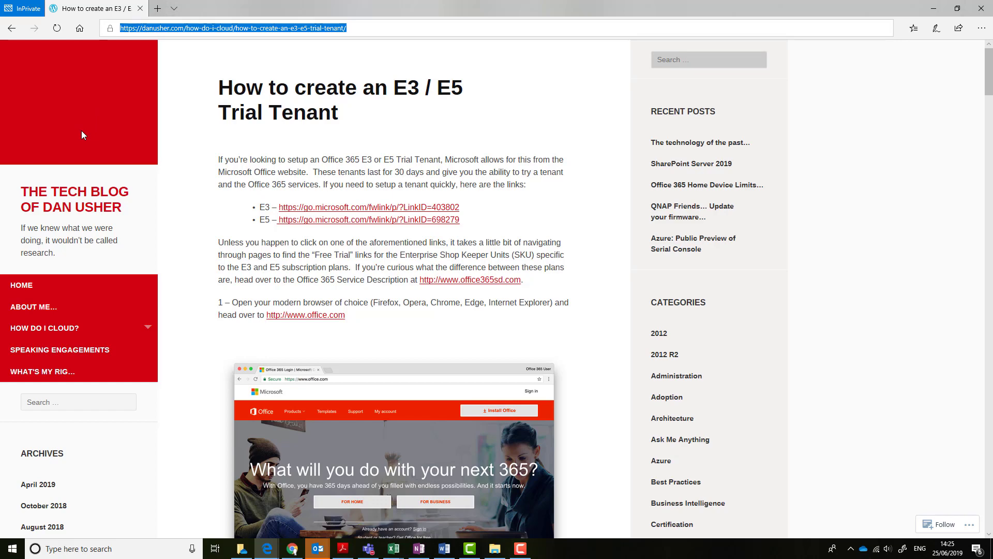
Open the Office 365 E5 trial sign-up and set the country to United Kingdom
{"action": "left_click", "coordinate": [351, 220]}
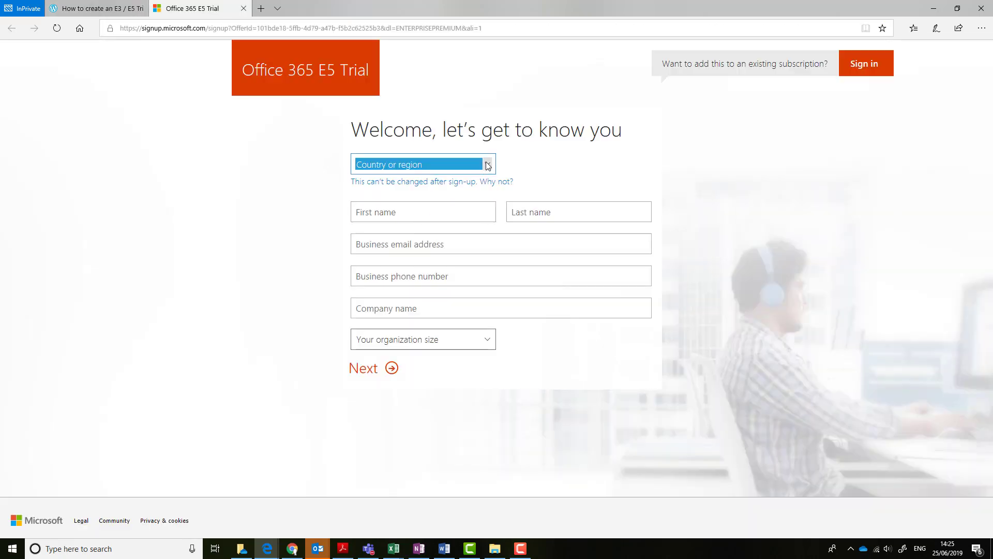
{"action": "left_click", "coordinate": [488, 165]}
{"action": "left_click_drag", "start_coordinate": [491, 200], "coordinate": [495, 411]}
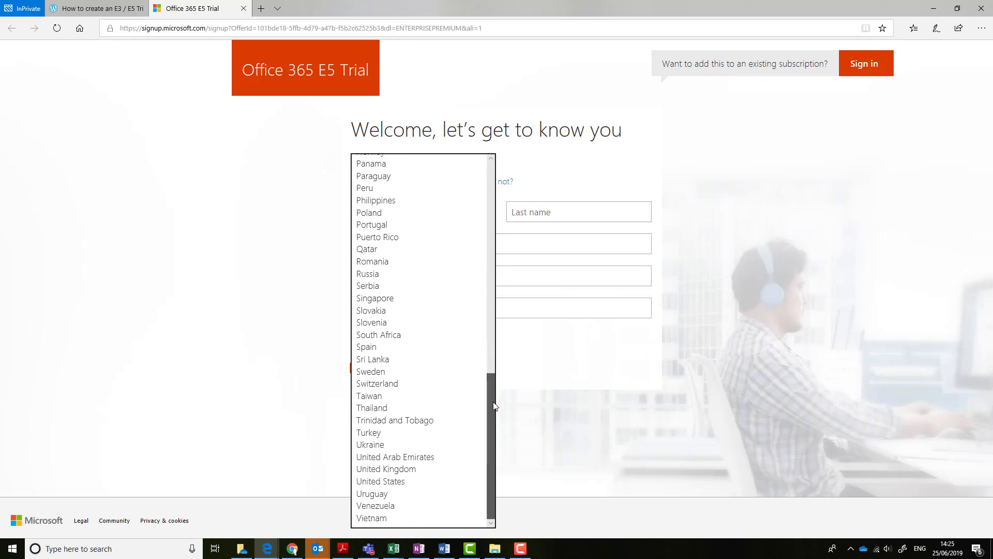
{"action": "left_click", "coordinate": [418, 468]}
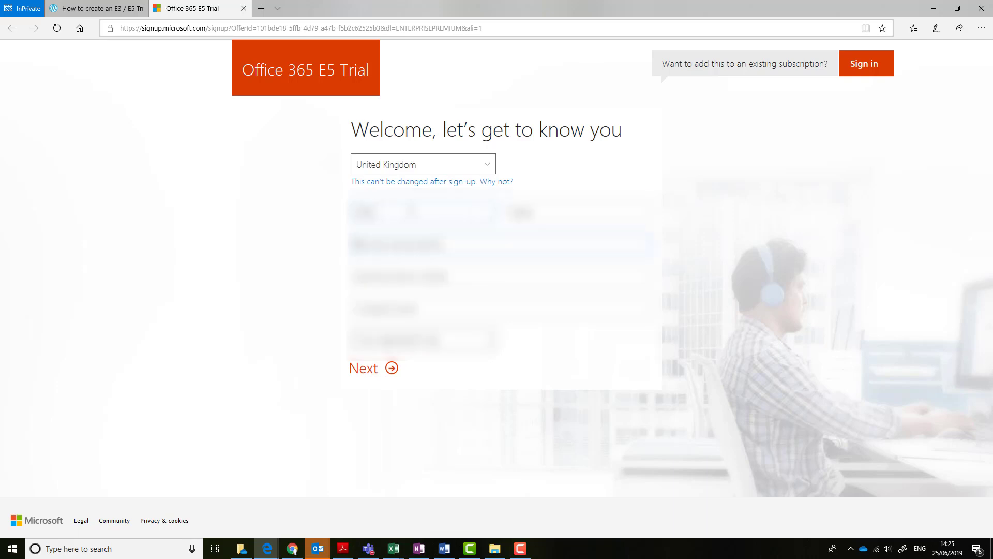
Fill in the contact name, company Contoso Ltd and 10-24 people, then submit
{"action": "type", "text": "admin"}
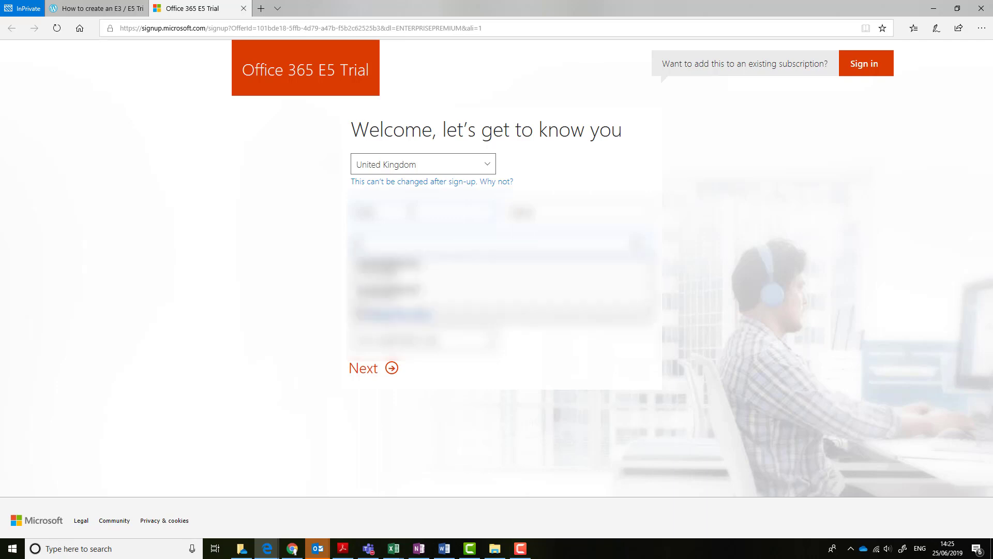
{"action": "type", "text": "istr"}
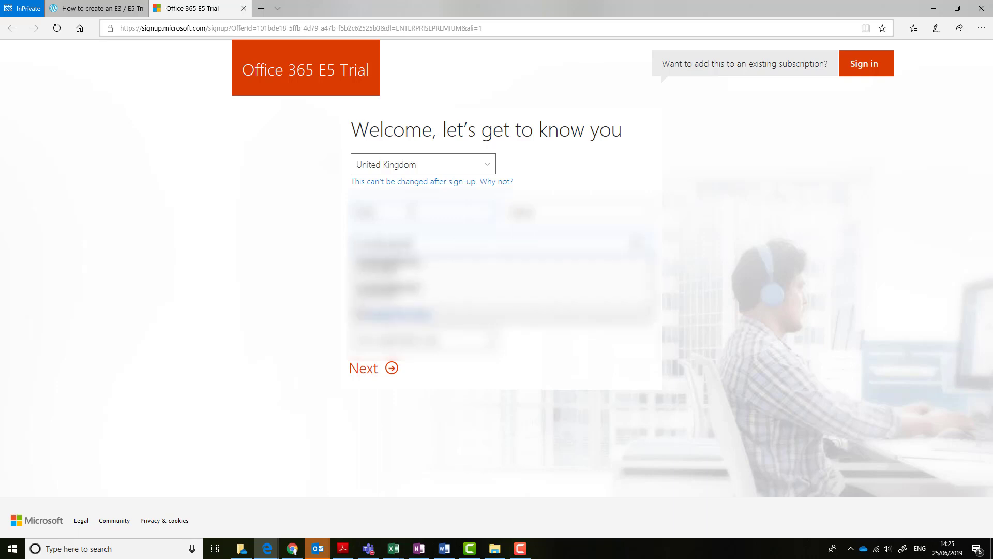
{"action": "type", "text": "ator"}
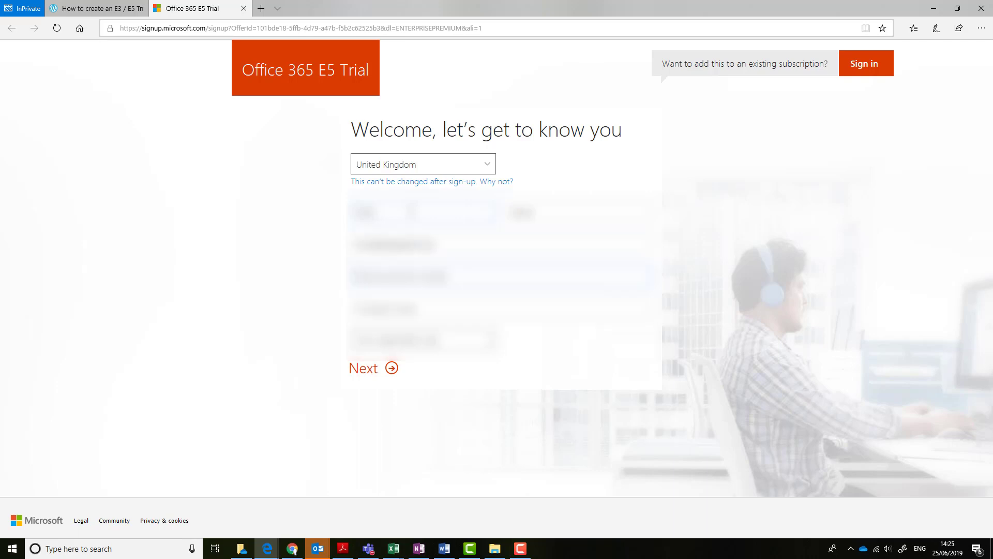
{"action": "type", "text": "admin"}
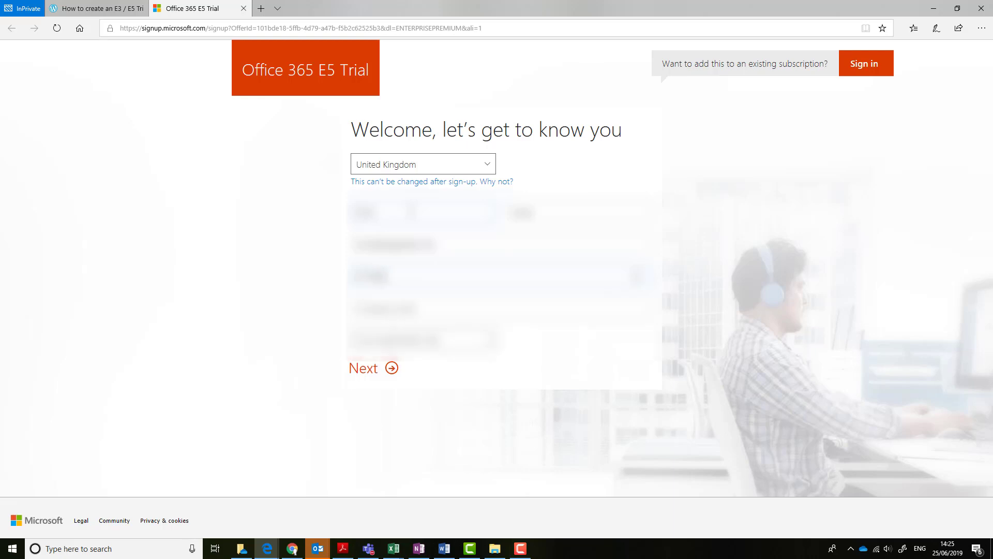
{"action": "type", "text": "istr"}
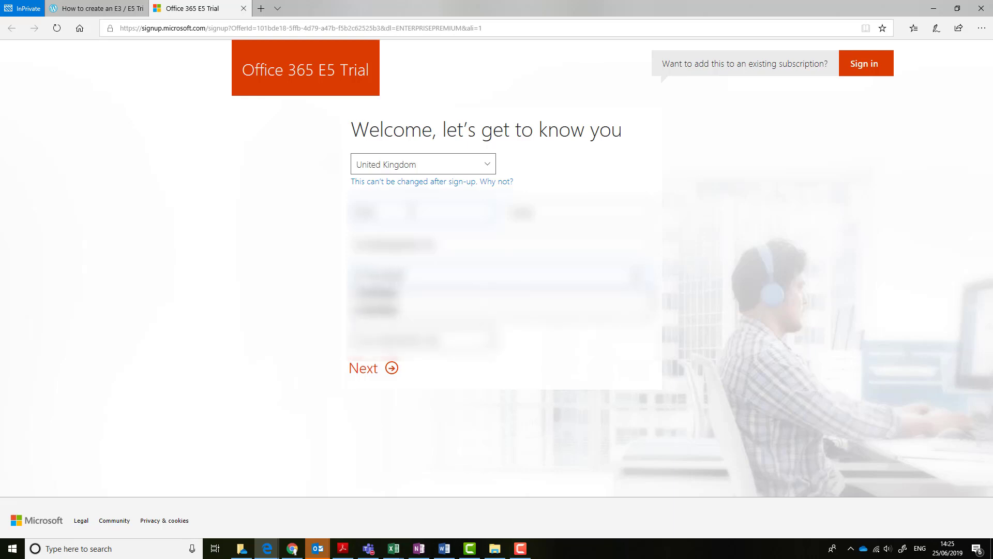
{"action": "key", "text": "Tab"}
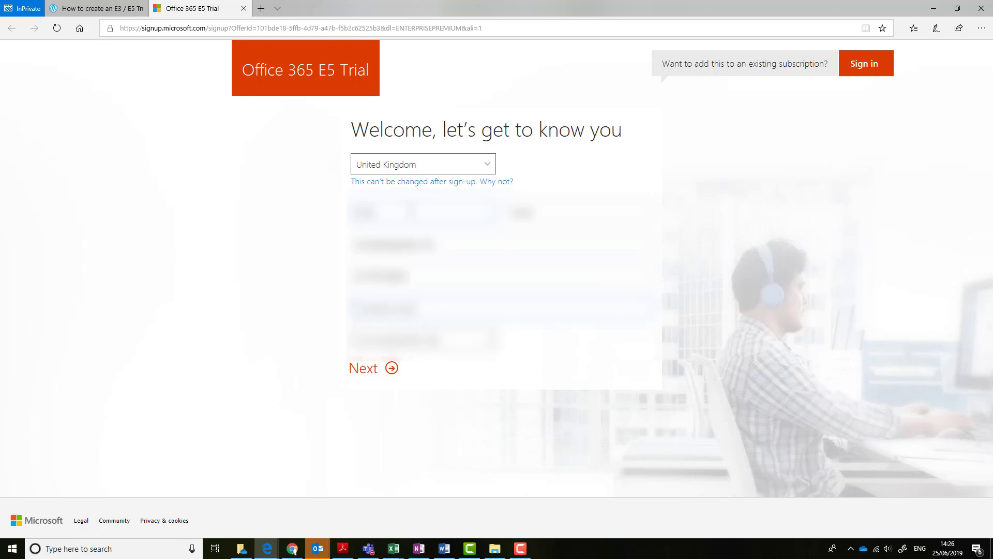
{"action": "type", "text": "Contoso Ltdtd"}
{"action": "left_click", "coordinate": [475, 341]}
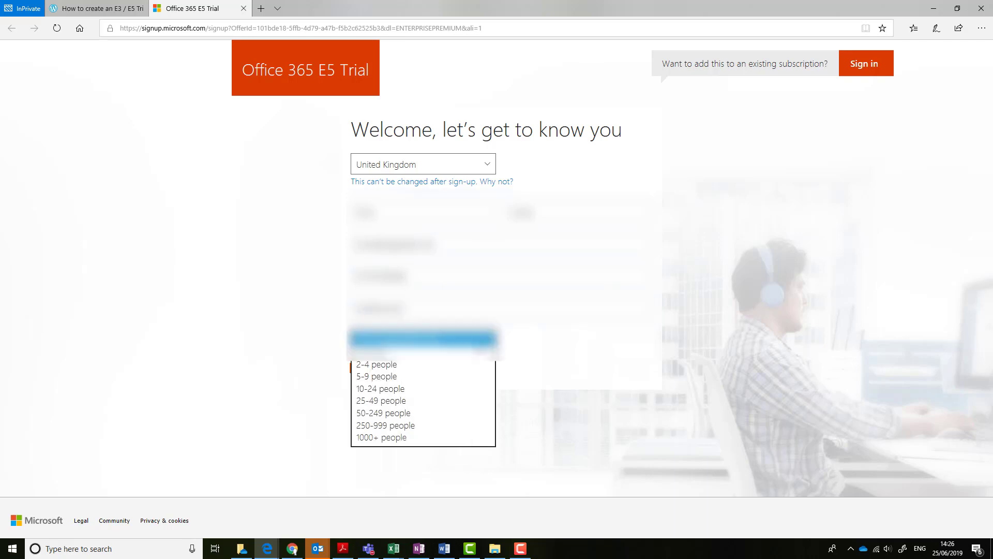
{"action": "left_click", "coordinate": [430, 386]}
{"action": "left_click", "coordinate": [376, 371]}
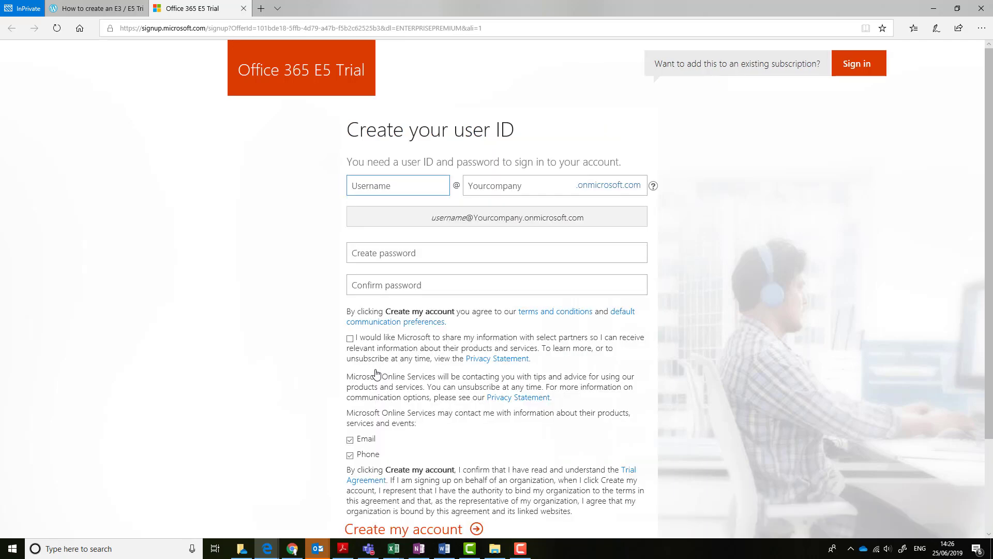
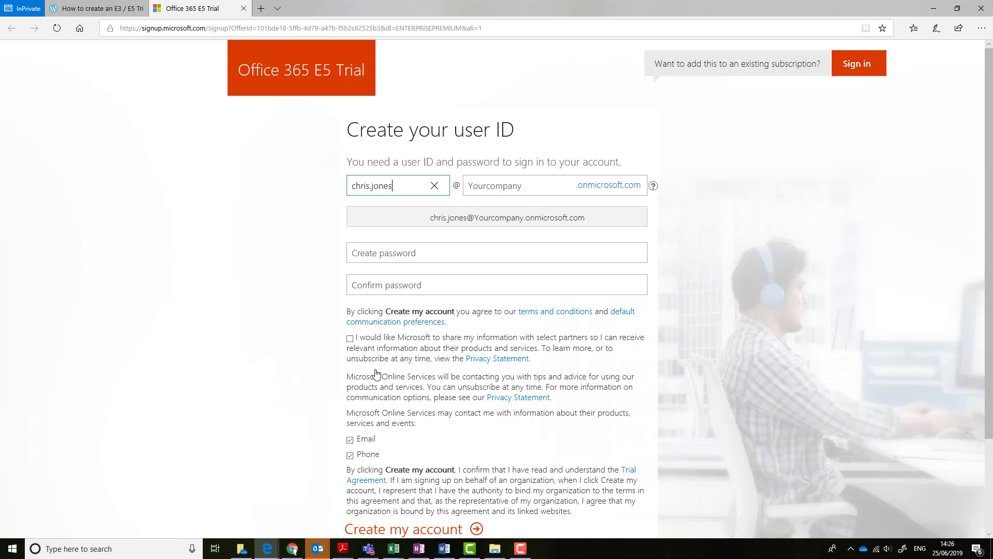
Enter the admin username and the tenant domain fastbanana3
{"action": "key", "text": "Tab"}
{"action": "type", "text": "fastbananan"}
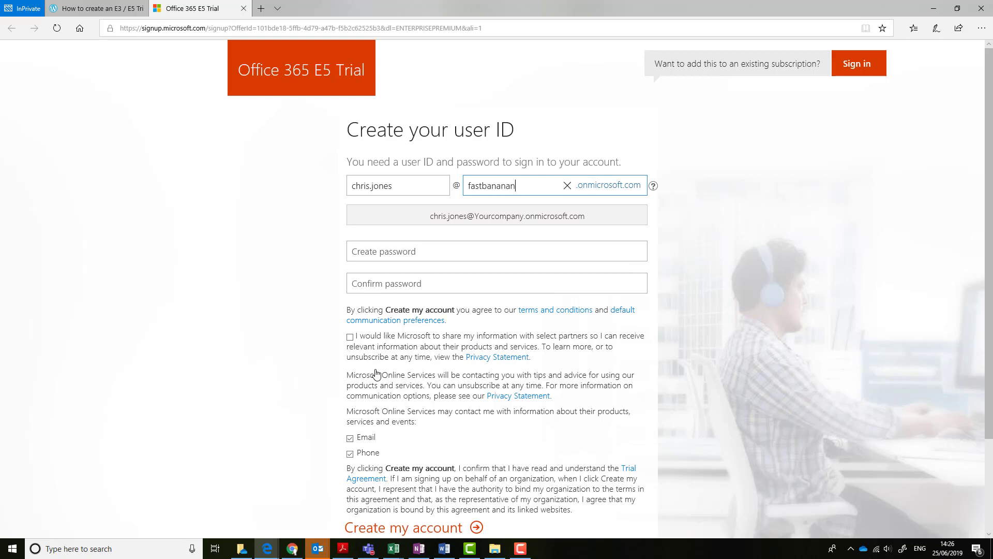
{"action": "key", "text": "BackSpace"}
{"action": "type", "text": "a"}
{"action": "key", "text": "BackSpace"}
{"action": "type", "text": "3"}
Set and confirm the admin password, decline Email and Phone contact, and create the account
{"action": "left_click", "coordinate": [397, 253]}
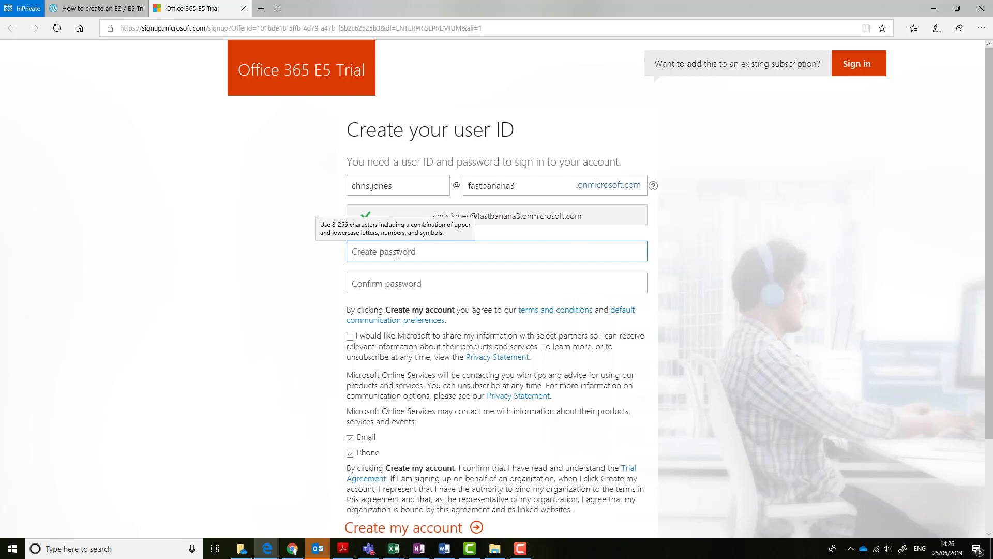
{"action": "type", "text": "••••••••••••"}
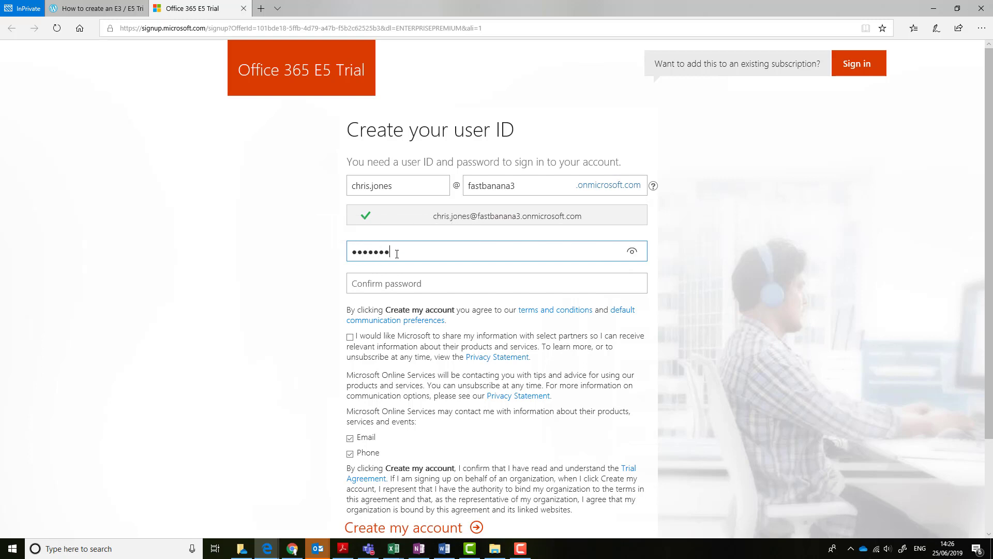
{"action": "key", "text": "Tab"}
{"action": "type", "text": "•••••"}
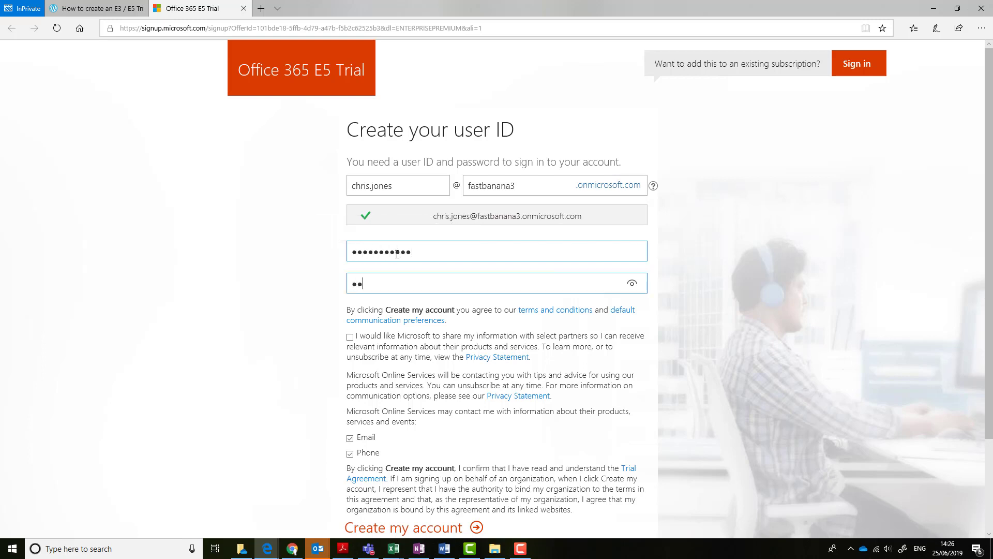
{"action": "type", "text": "••••••"}
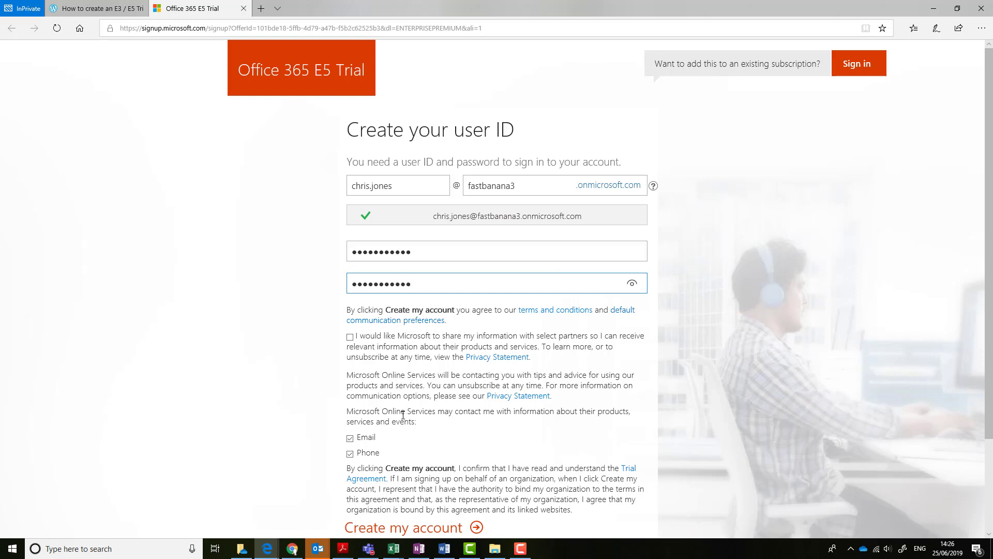
{"action": "left_click", "coordinate": [349, 438]}
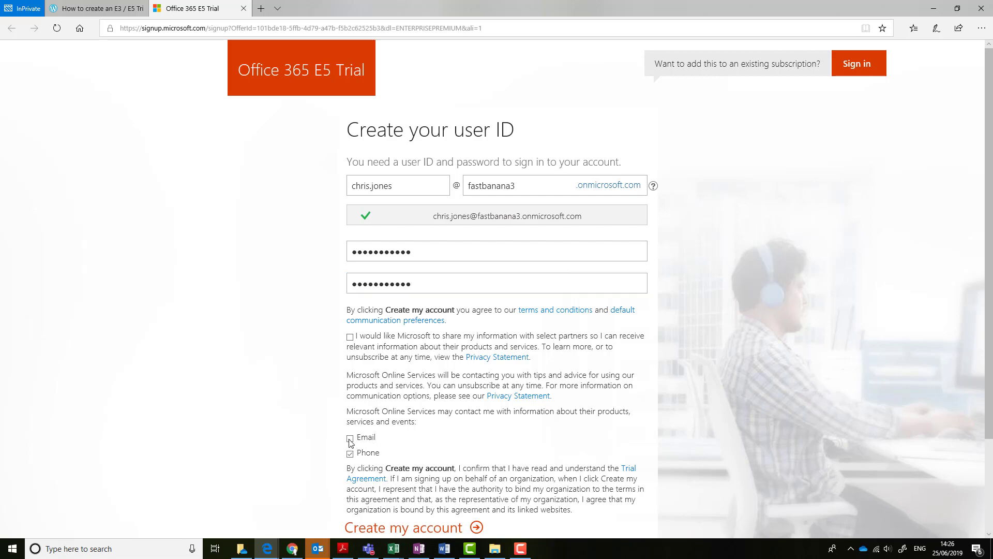
{"action": "left_click", "coordinate": [351, 454]}
{"action": "scroll", "coordinate": [437, 414], "scroll_direction": "down", "scroll_amount": 2}
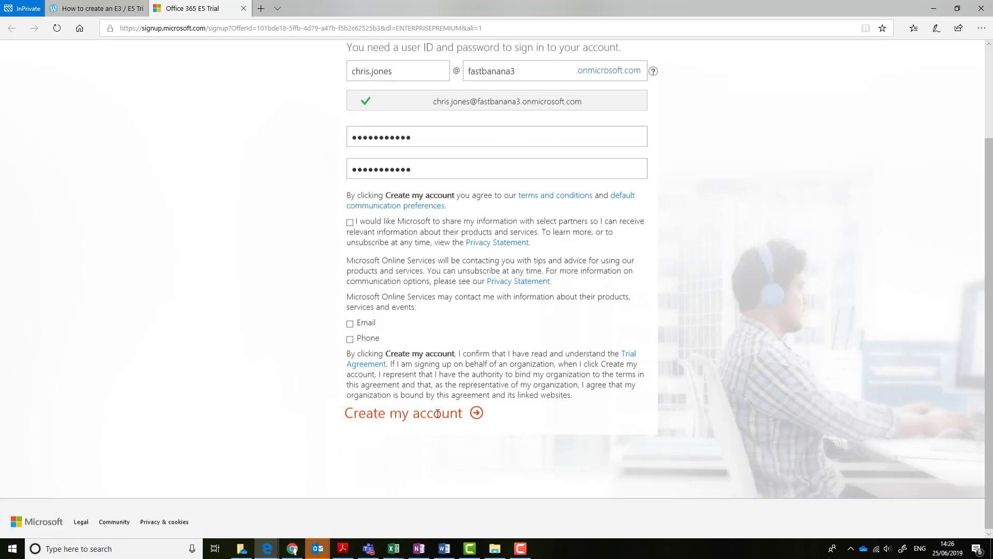
{"action": "left_click", "coordinate": [439, 416]}
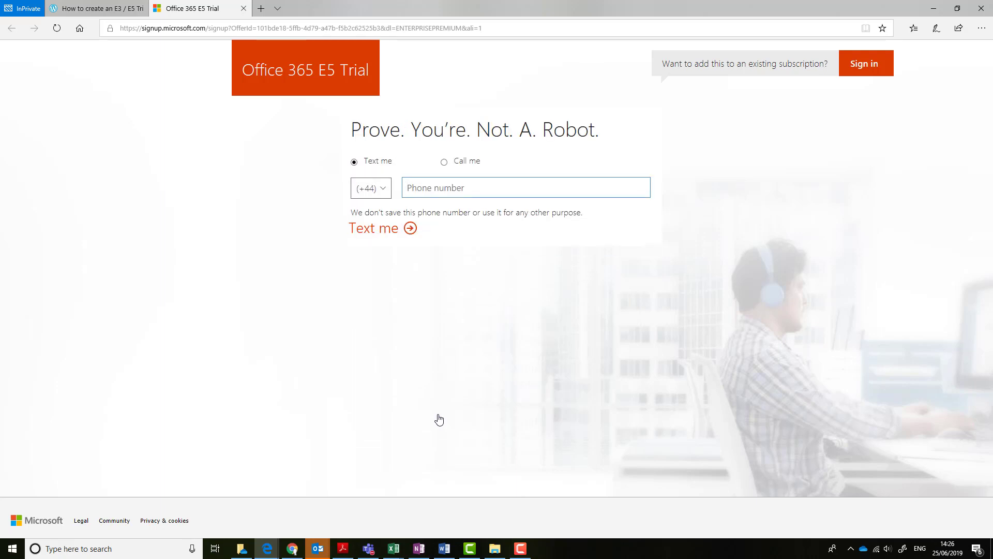
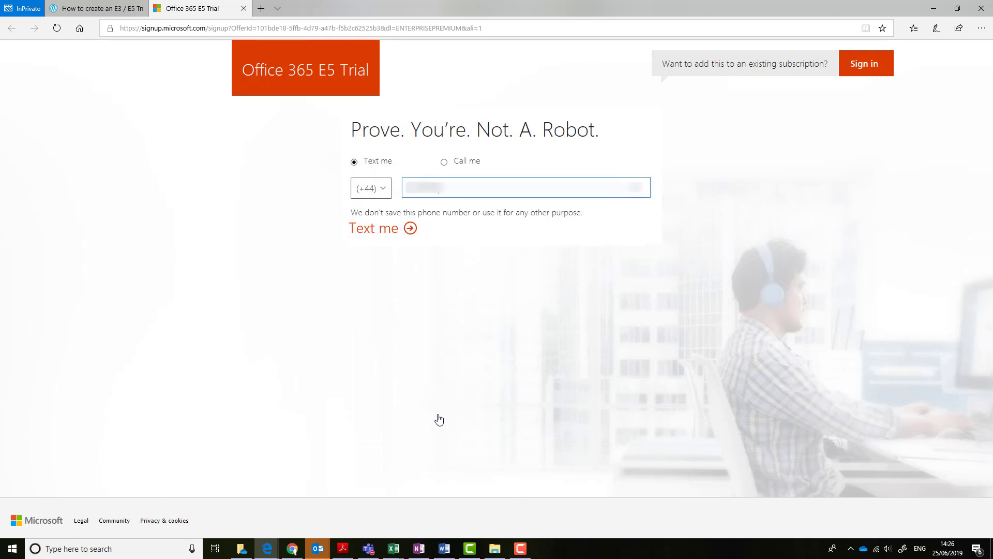
Verify the account by text message using the phone number and received code
{"action": "left_click", "coordinate": [391, 232]}
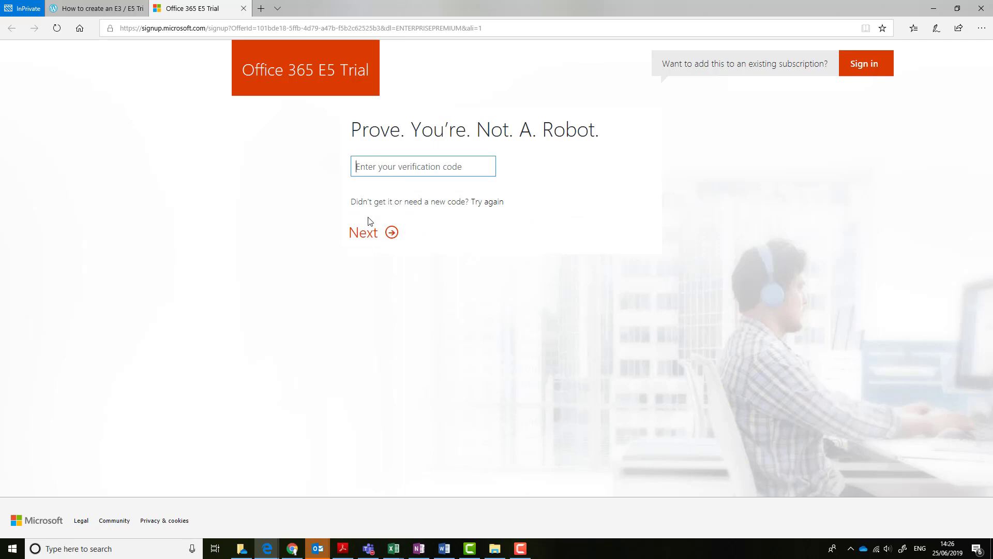
{"action": "type", "text": "123456"}
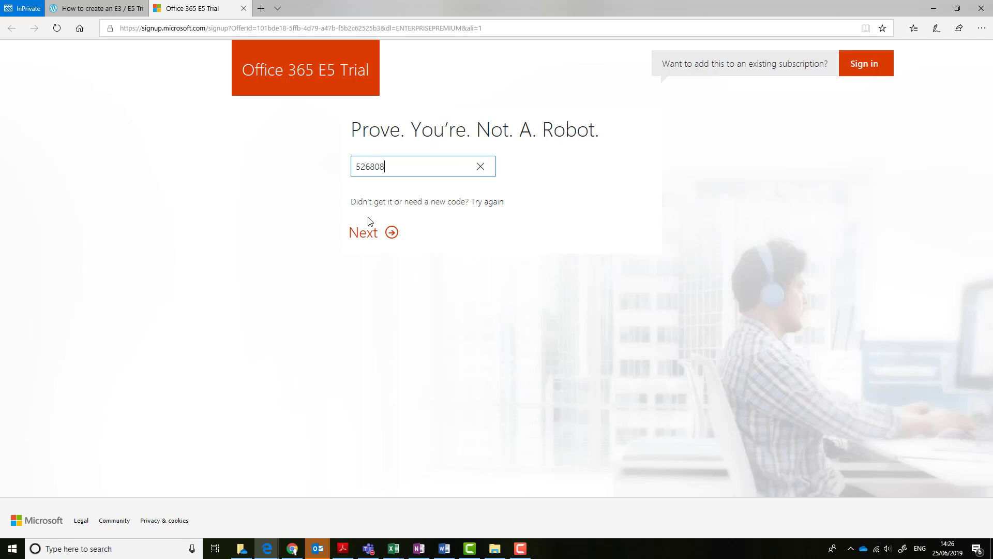
{"action": "key", "text": "Return"}
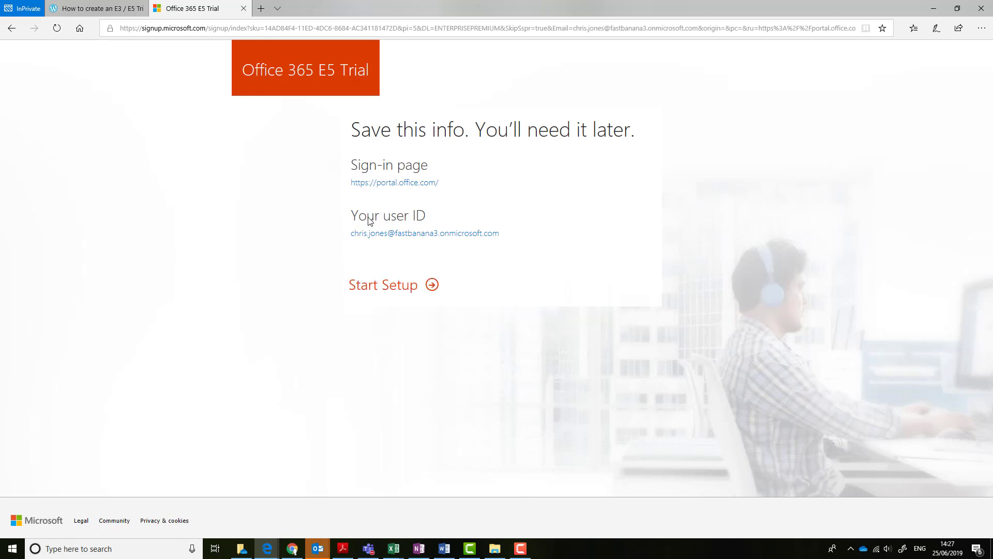
Start setting up the new Office 365 tenant
{"action": "left_click", "coordinate": [385, 288]}
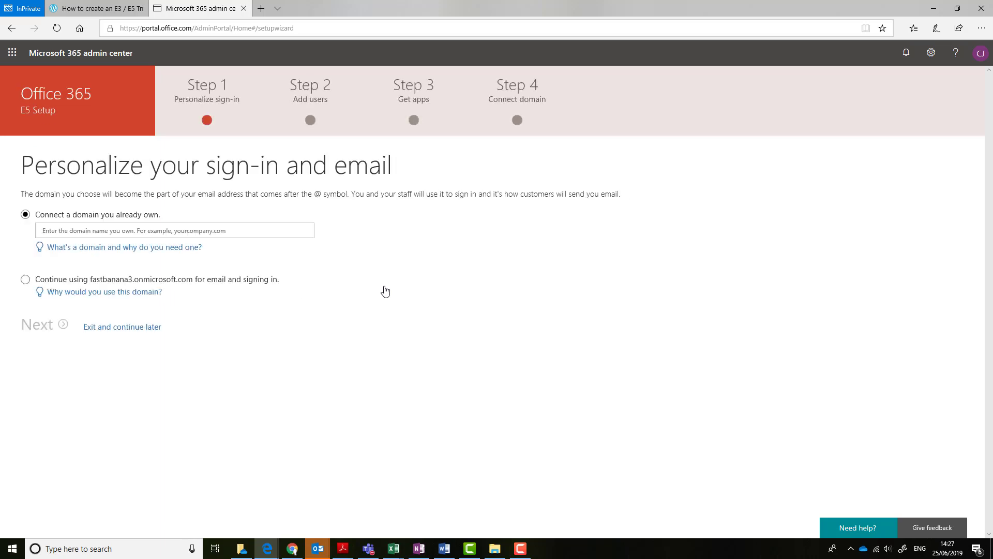
Keep the fastbanana3.onmicrosoft.com domain and go to the Active users list
{"action": "left_click", "coordinate": [25, 282]}
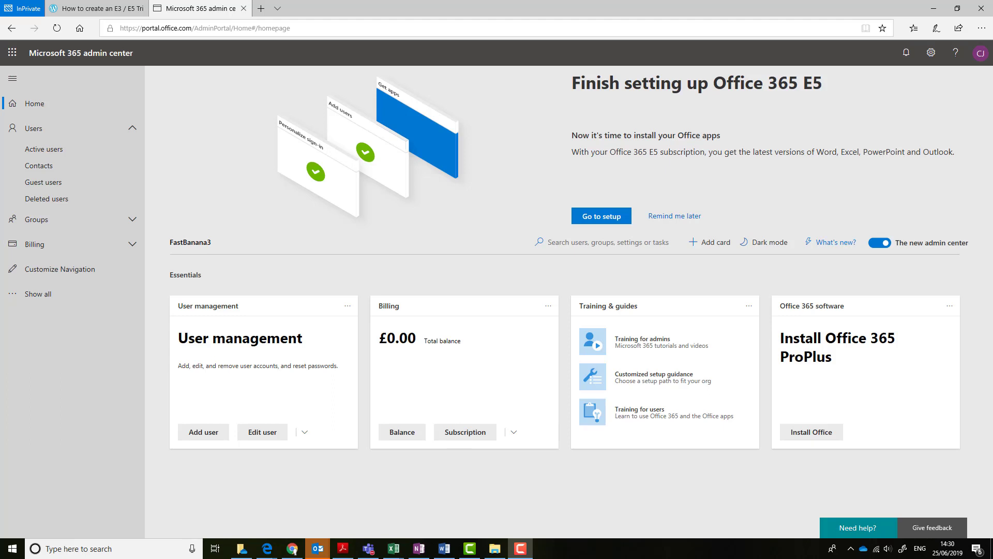
{"action": "left_click", "coordinate": [43, 154]}
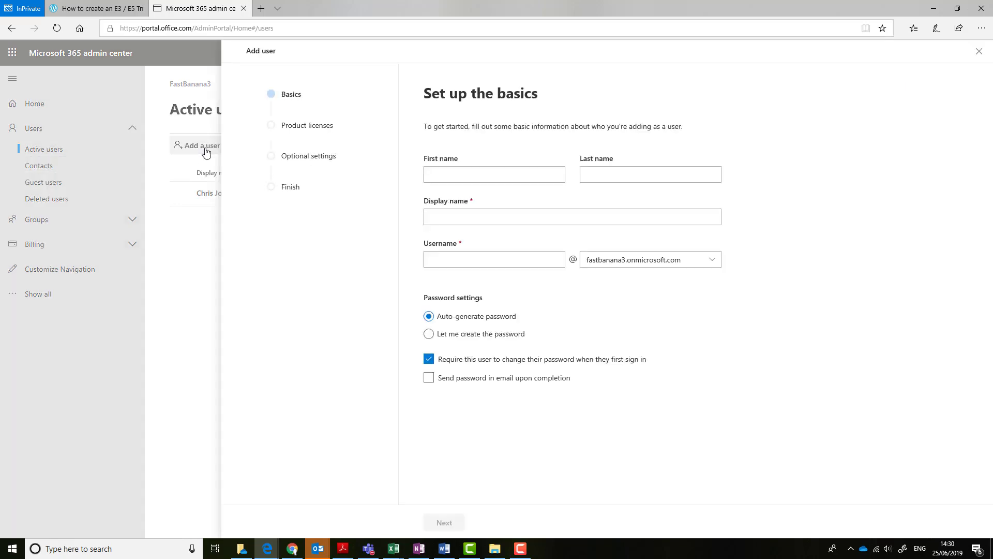
Enter the new user's first name, last name, display name and username
{"action": "left_click", "coordinate": [511, 178]}
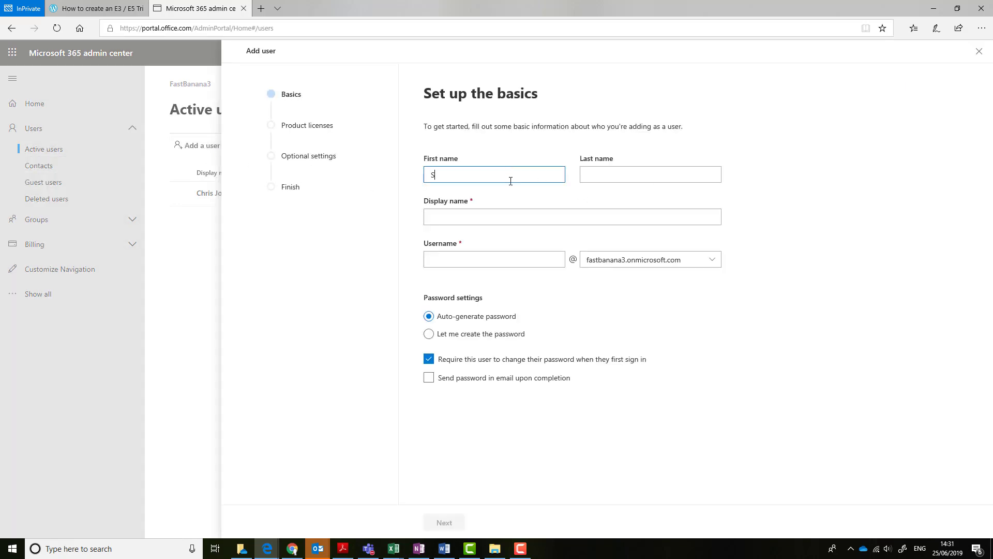
{"action": "key", "text": "Tab"}
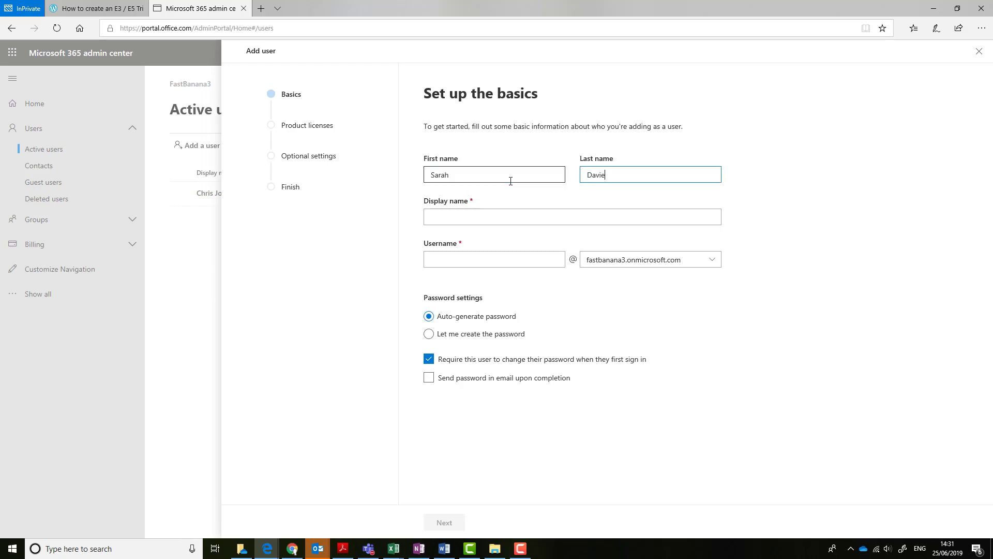
{"action": "key", "text": "Tab"}
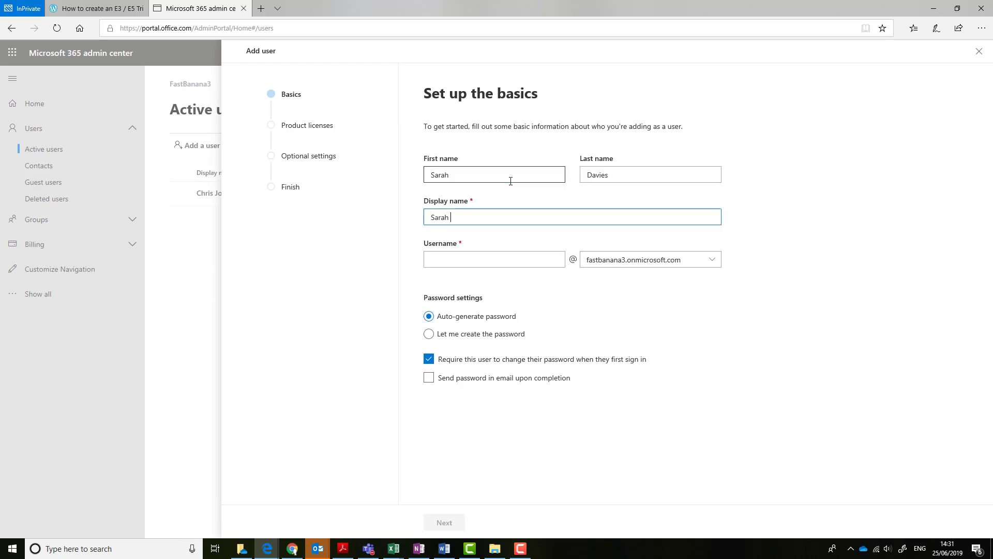
{"action": "key", "text": "Tab"}
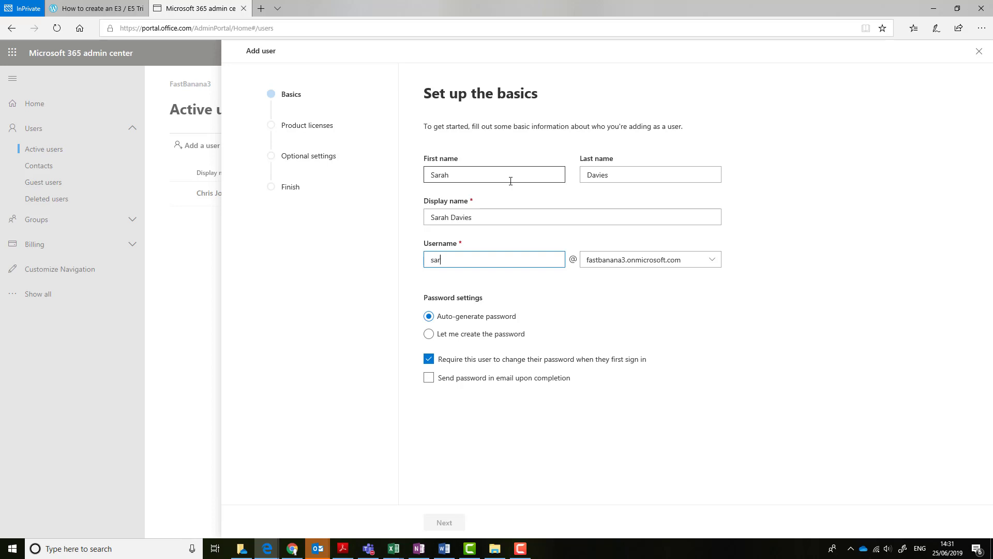
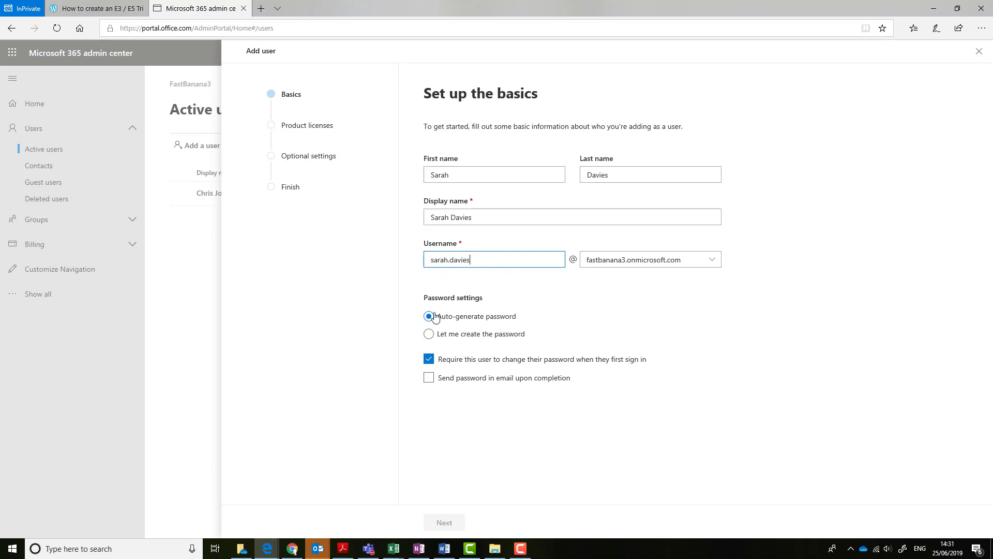
Set a custom password for the user and turn off the forced change at first sign-in
{"action": "left_click", "coordinate": [429, 334]}
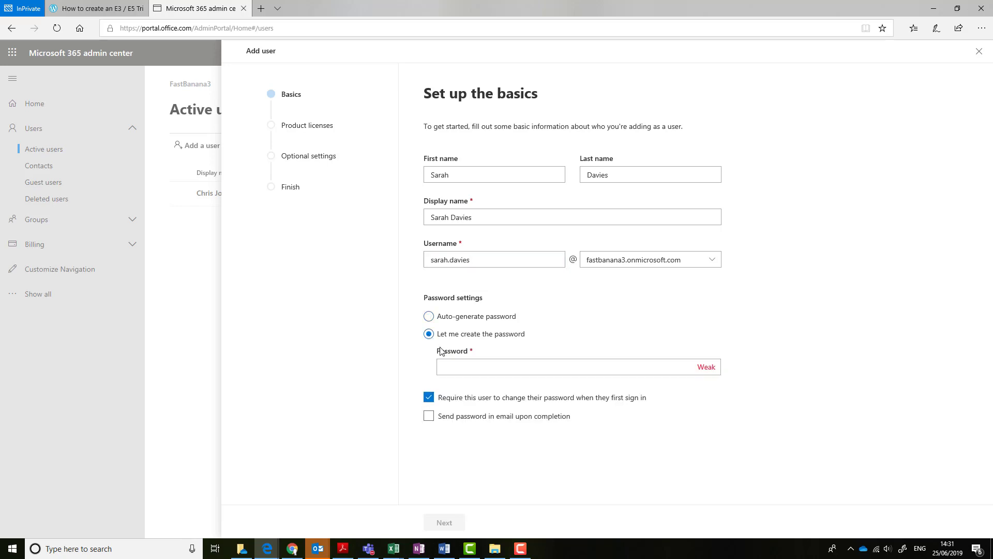
{"action": "left_click", "coordinate": [450, 364]}
{"action": "type", "text": "Pass"}
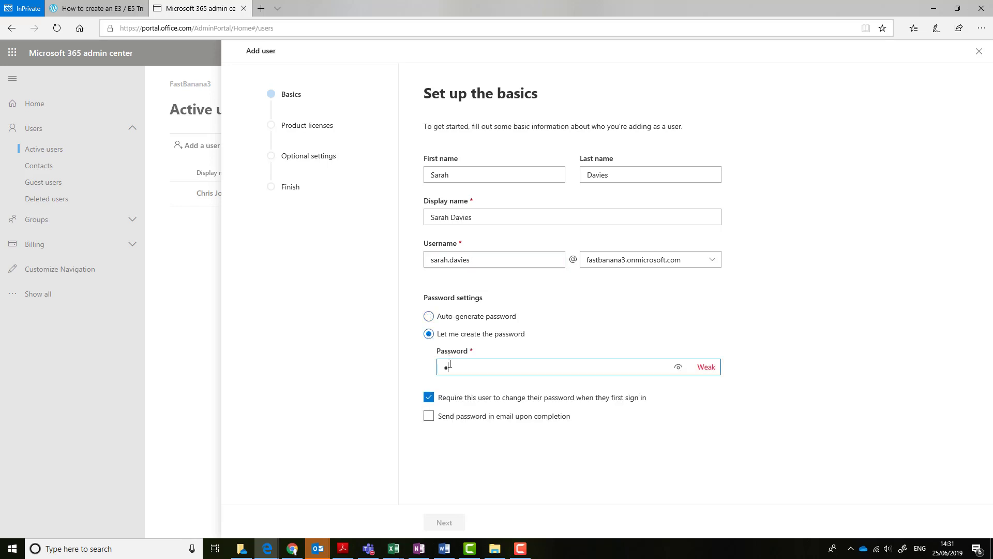
{"action": "type", "text": "word1234"}
{"action": "left_click", "coordinate": [429, 398]}
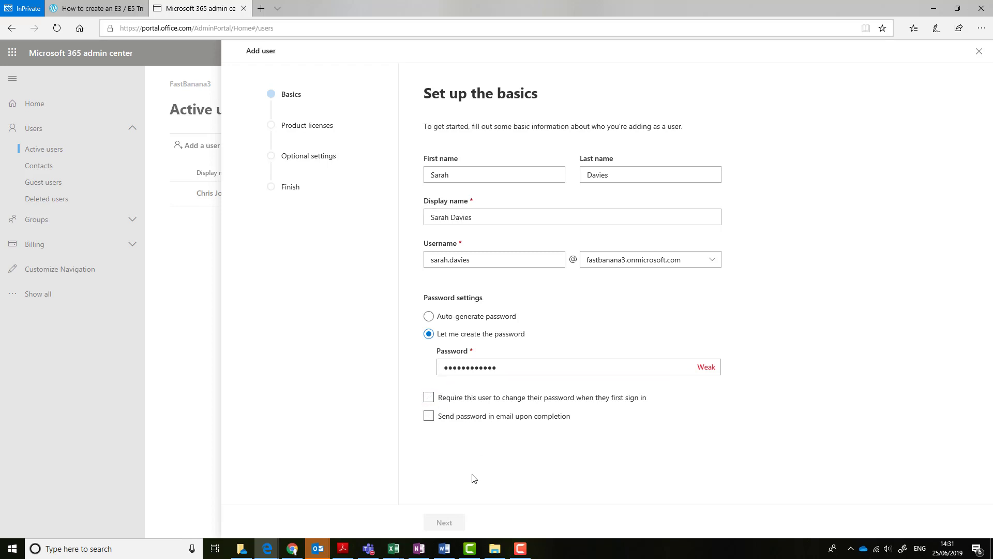
{"action": "left_click", "coordinate": [504, 365]}
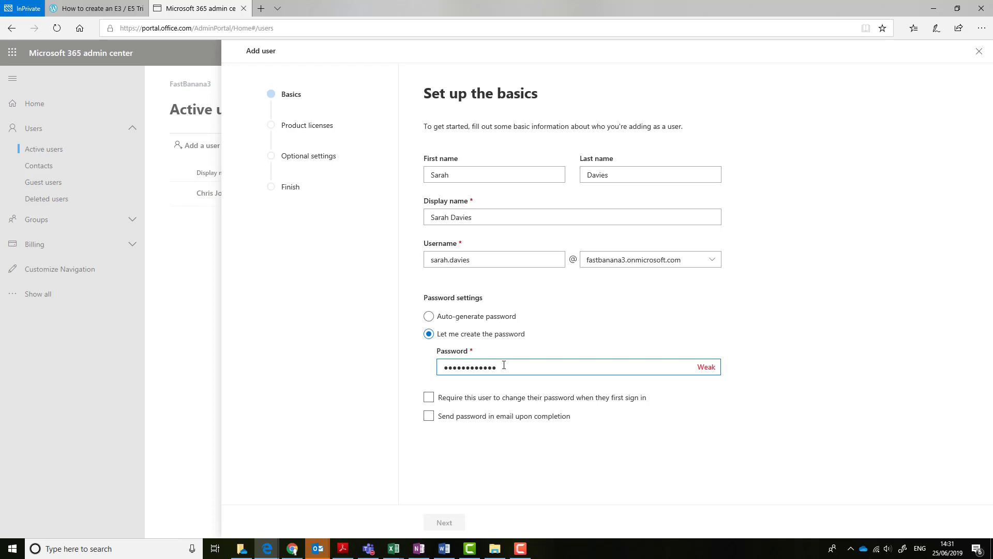
Finish the password, assign the Office 365 E5 licence with default settings, and add the user
{"action": "type", "text": "!"}
{"action": "left_click", "coordinate": [446, 523]}
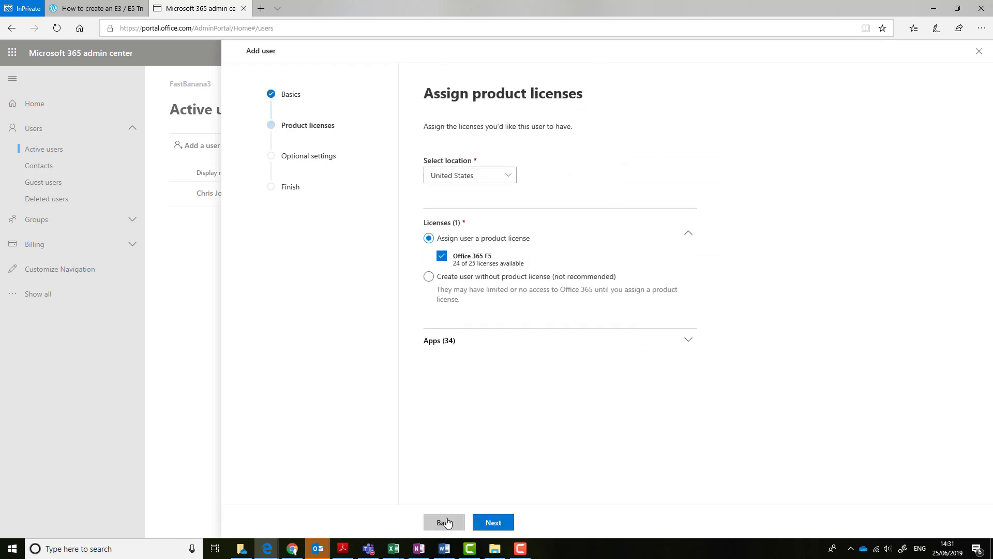
{"action": "left_click", "coordinate": [494, 523]}
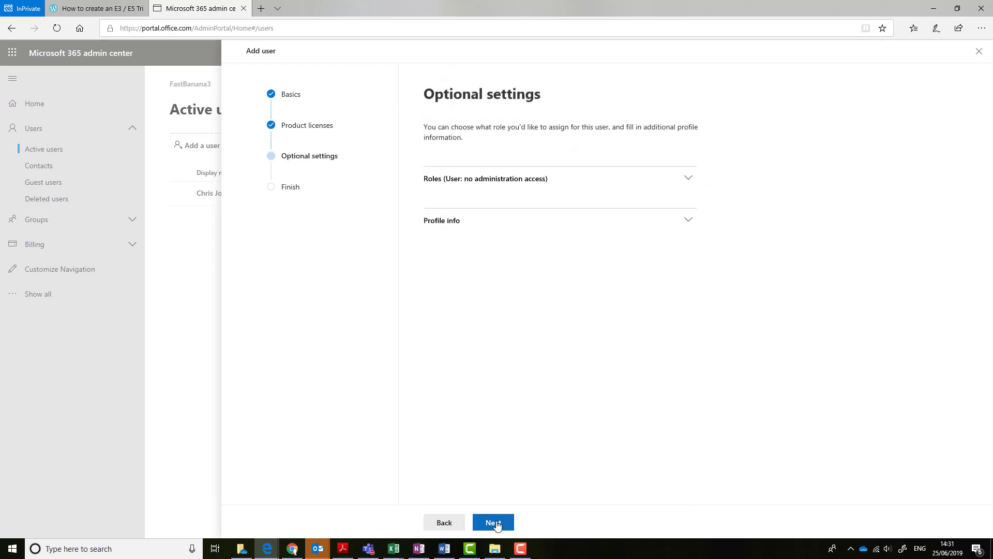
{"action": "left_click", "coordinate": [496, 524]}
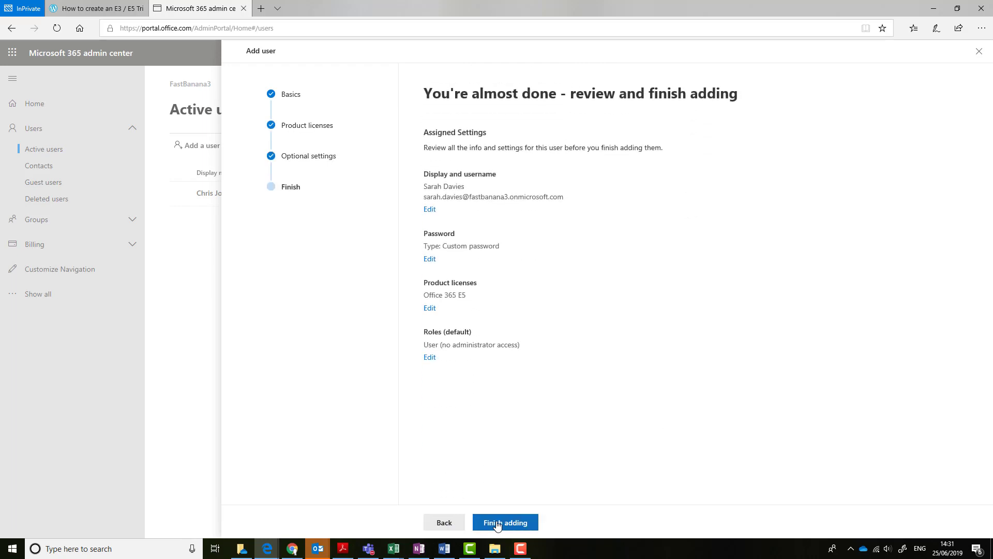
{"action": "left_click", "coordinate": [498, 523]}
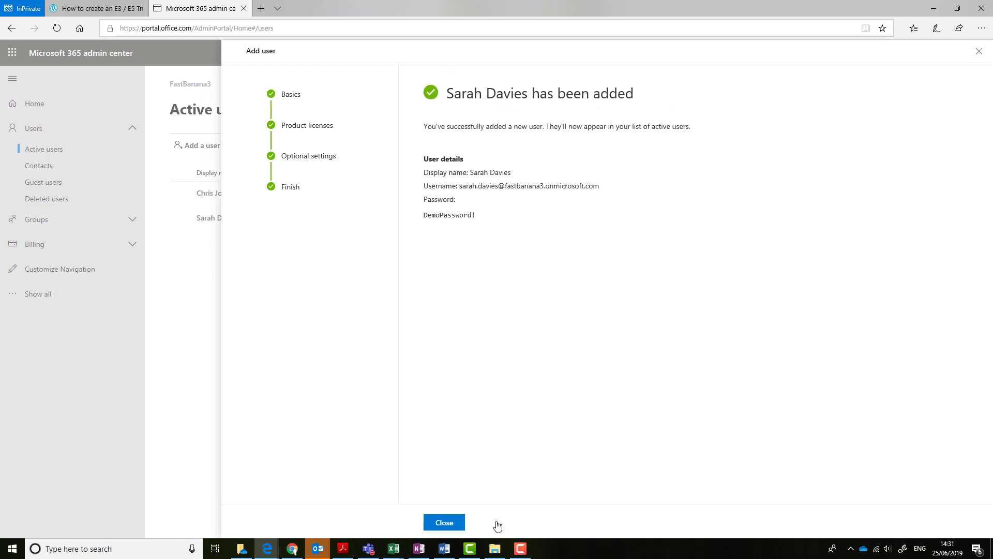
{"action": "left_click", "coordinate": [443, 522]}
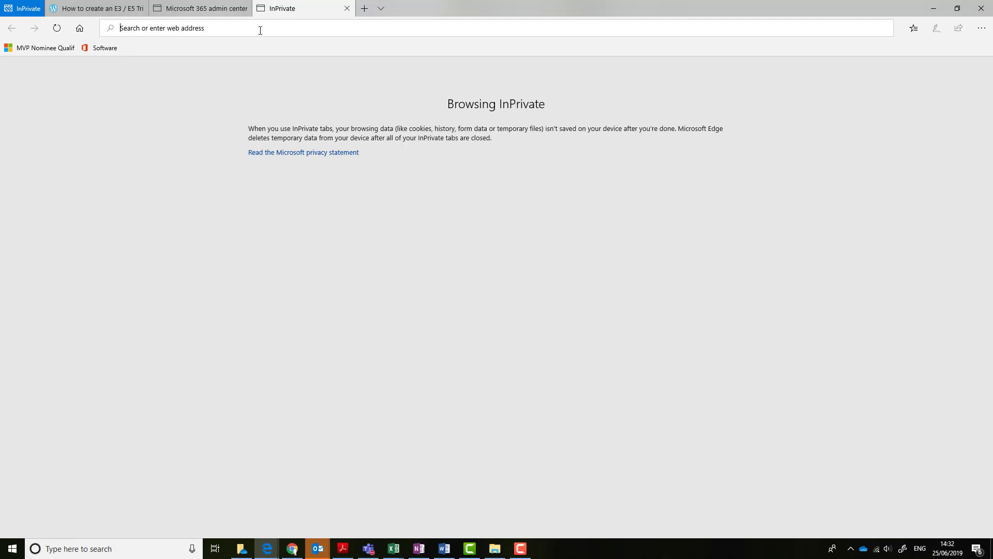
Go to trials.dynamics.com and choose the Dynamics 365 Talent trial
{"action": "type", "text": "trials.dynamics.com"}
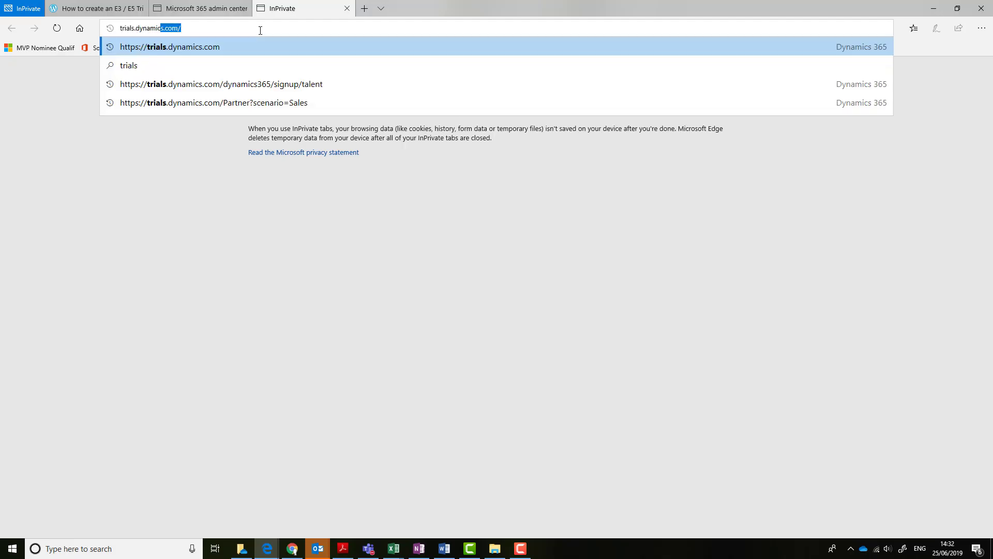
{"action": "key", "text": "Return"}
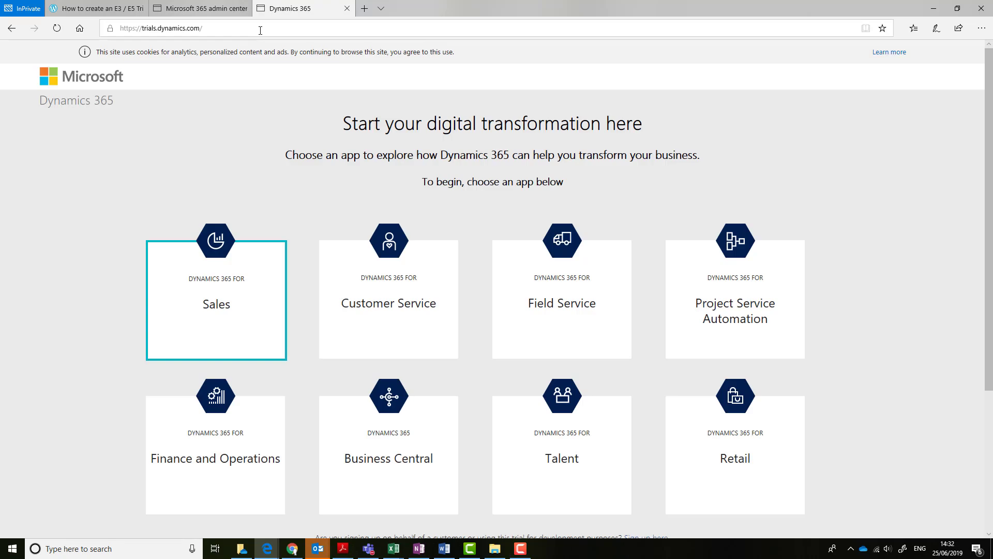
{"action": "left_click", "coordinate": [564, 442]}
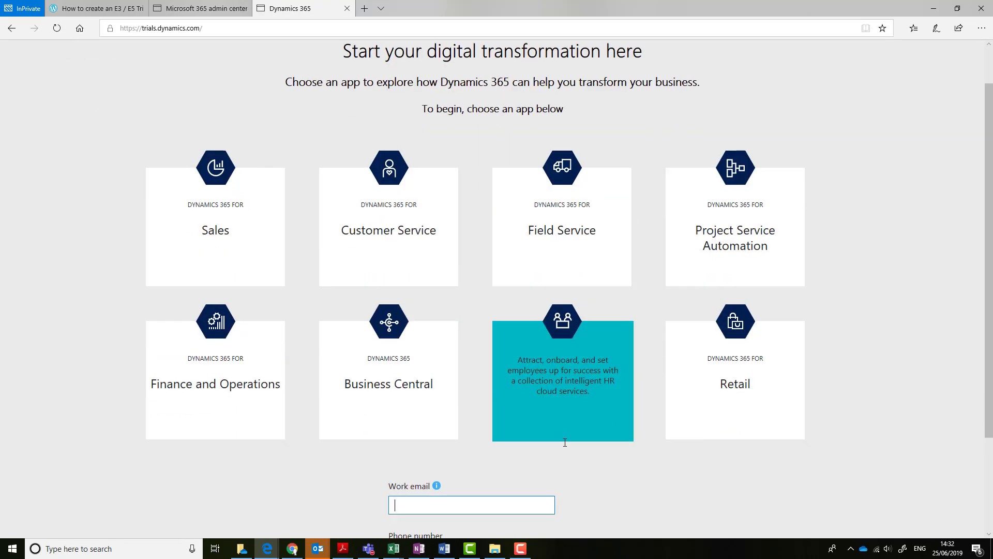
{"action": "left_click", "coordinate": [565, 443]}
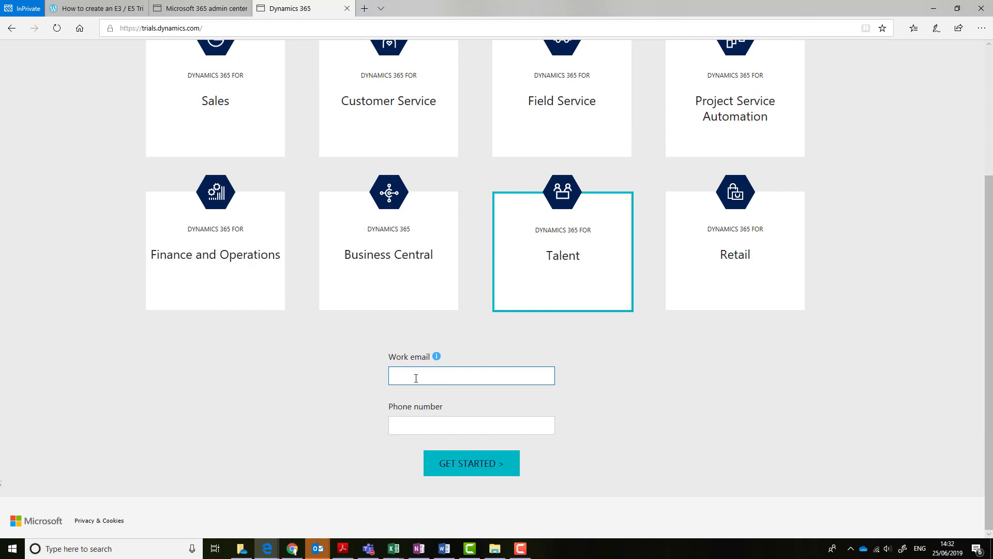
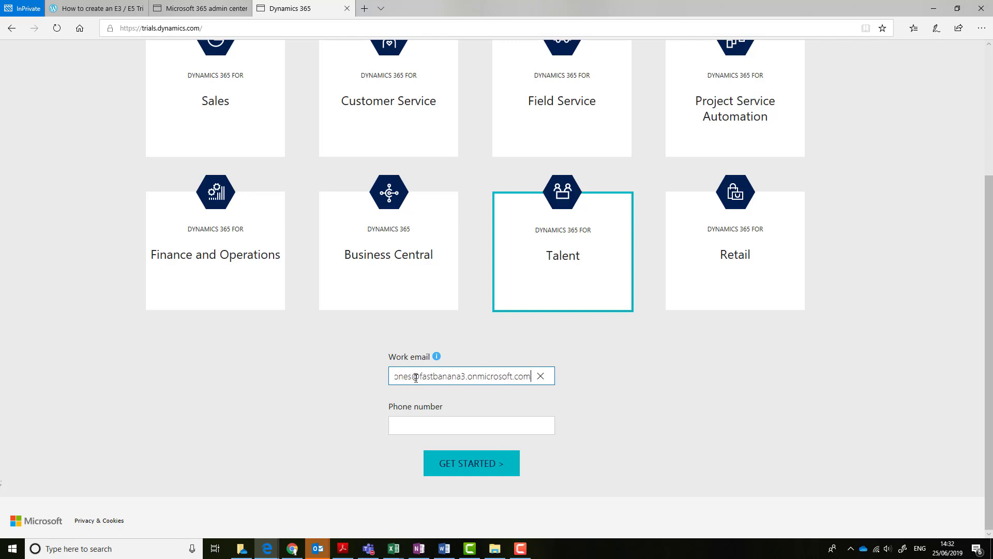
Enter the admin's work email address and a phone number in the Talent sign-up form
{"action": "left_click", "coordinate": [424, 425]}
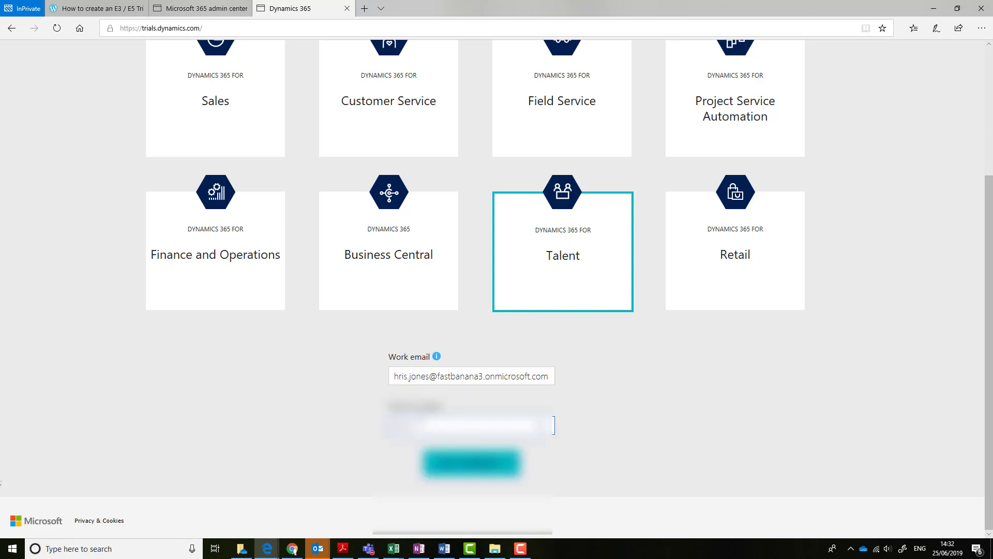
{"action": "type", "text": "770090012"}
Submit the Talent sign-up form and start the trial on the 'Almost there' page
{"action": "left_click", "coordinate": [487, 472]}
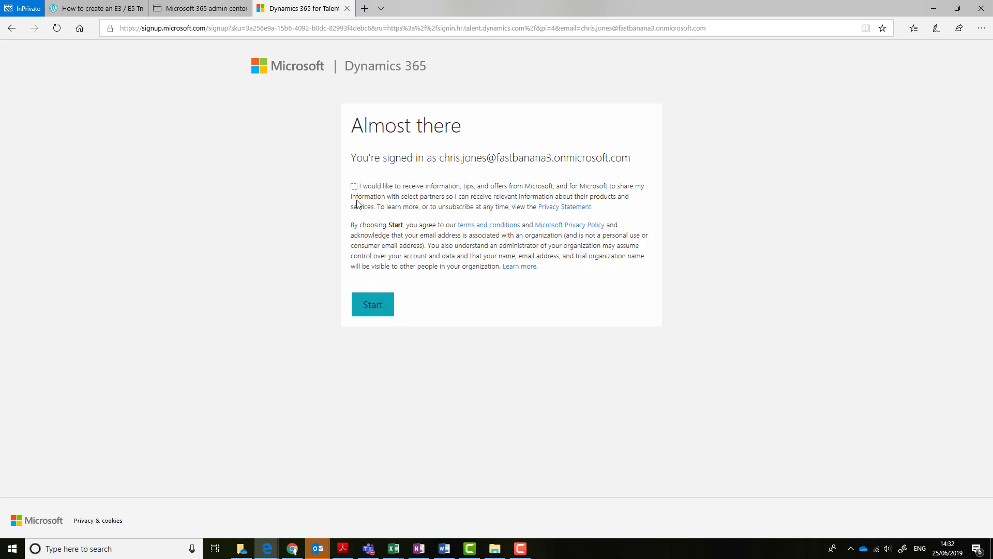
{"action": "left_click", "coordinate": [365, 307]}
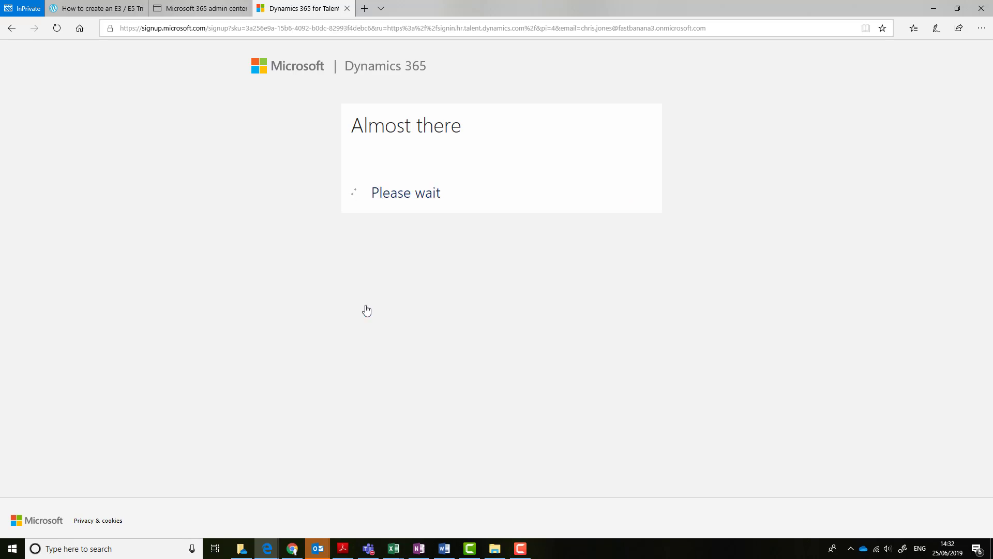
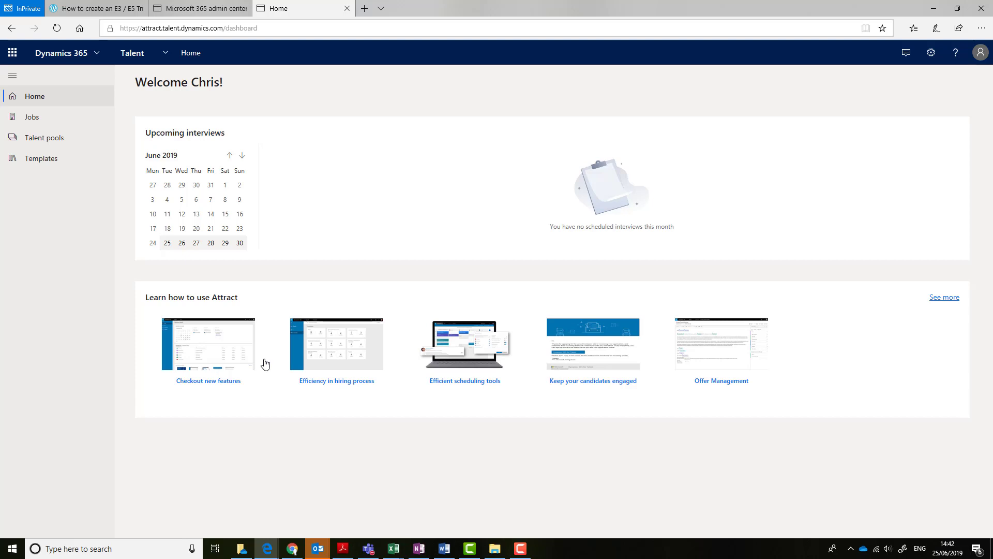
On the Attract home page, open and close the Talent app switcher, then reopen it
{"action": "left_click", "coordinate": [165, 54]}
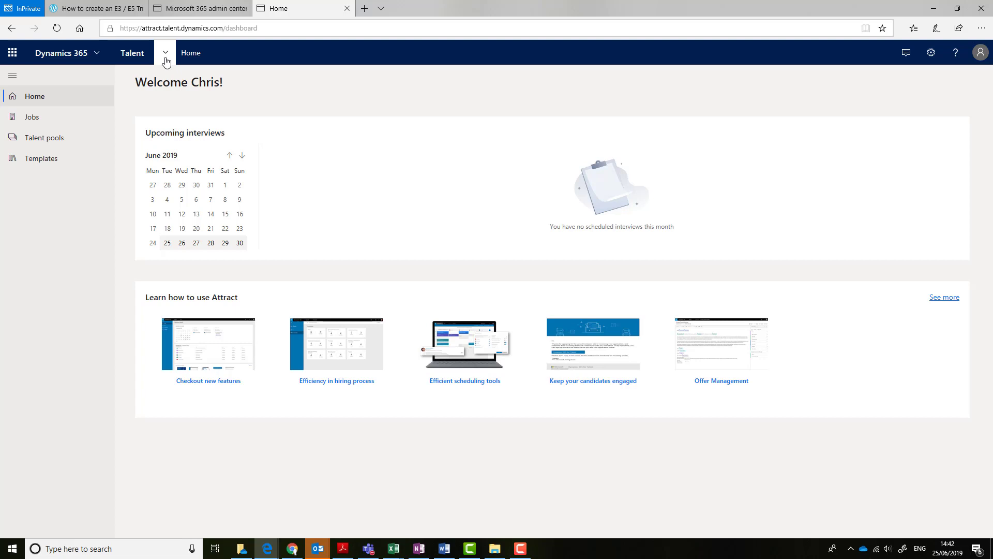
{"action": "left_click", "coordinate": [166, 58]}
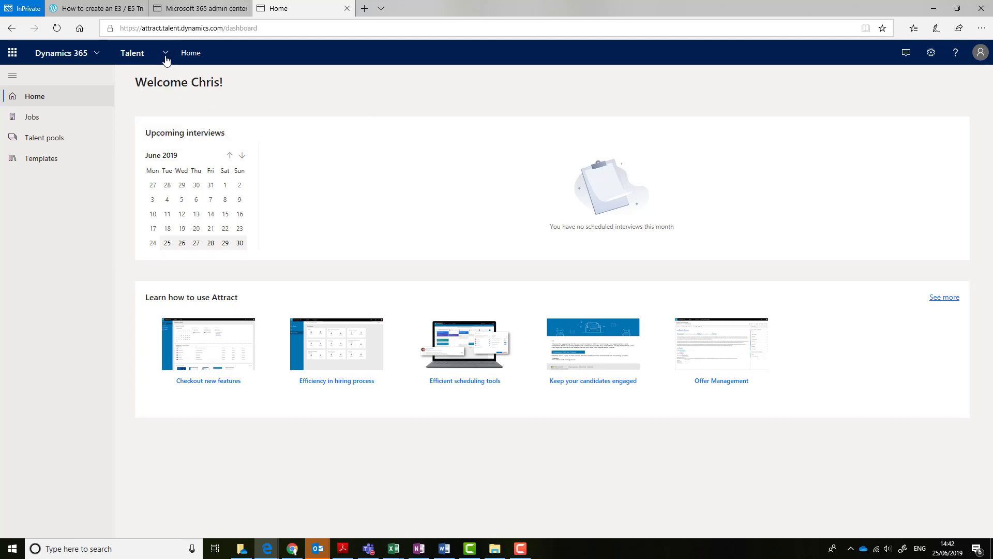
{"action": "left_click", "coordinate": [165, 60]}
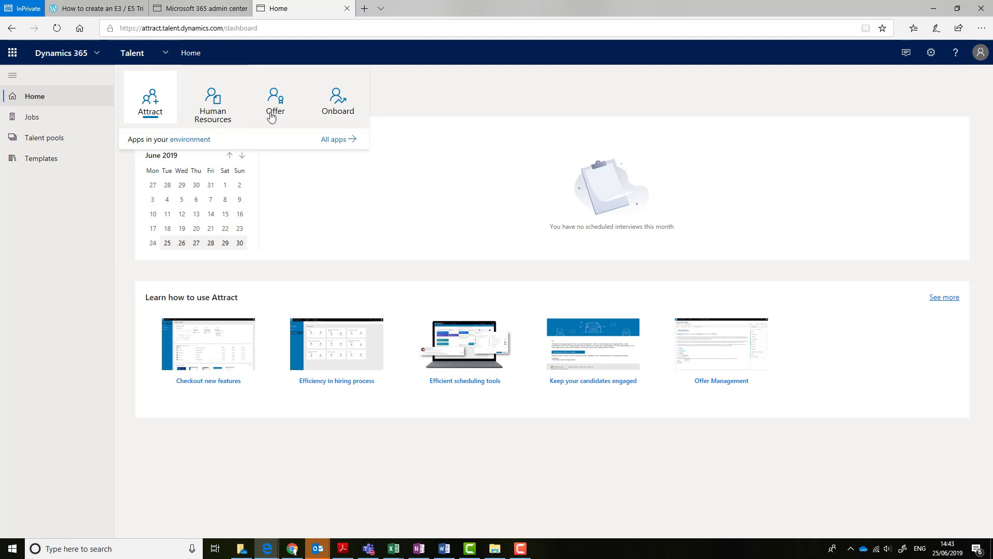
Switch to the Onboard app and skip its walkthrough to reach the empty Guides page
{"action": "left_click", "coordinate": [341, 112]}
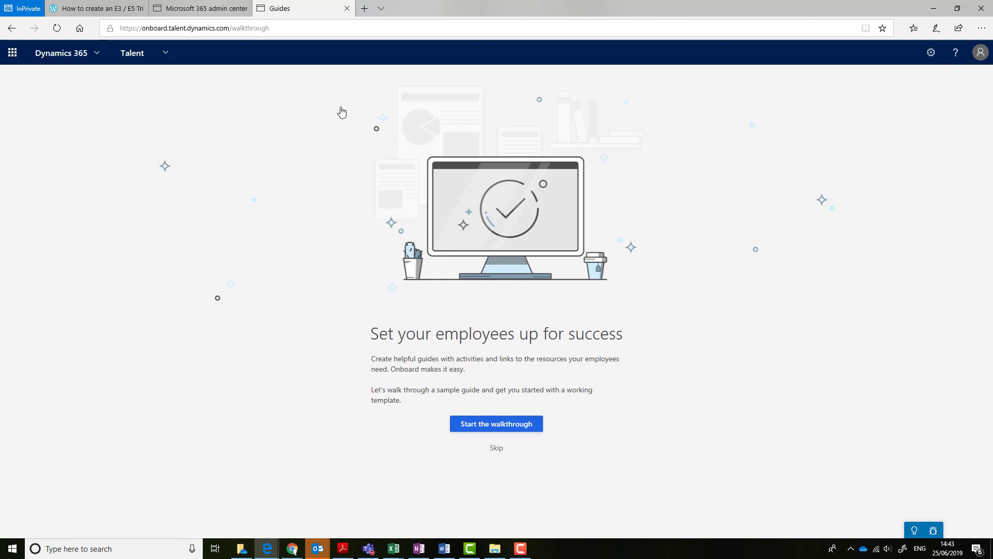
{"action": "left_click", "coordinate": [494, 449]}
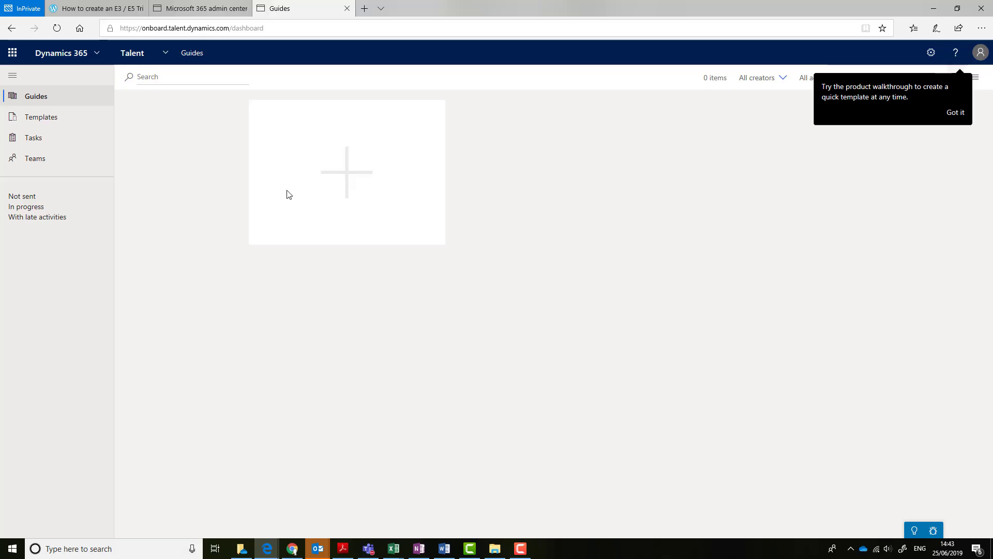
In the Microsoft 365 admin center, review the admin user's licences and apps without changes
{"action": "left_click", "coordinate": [203, 10]}
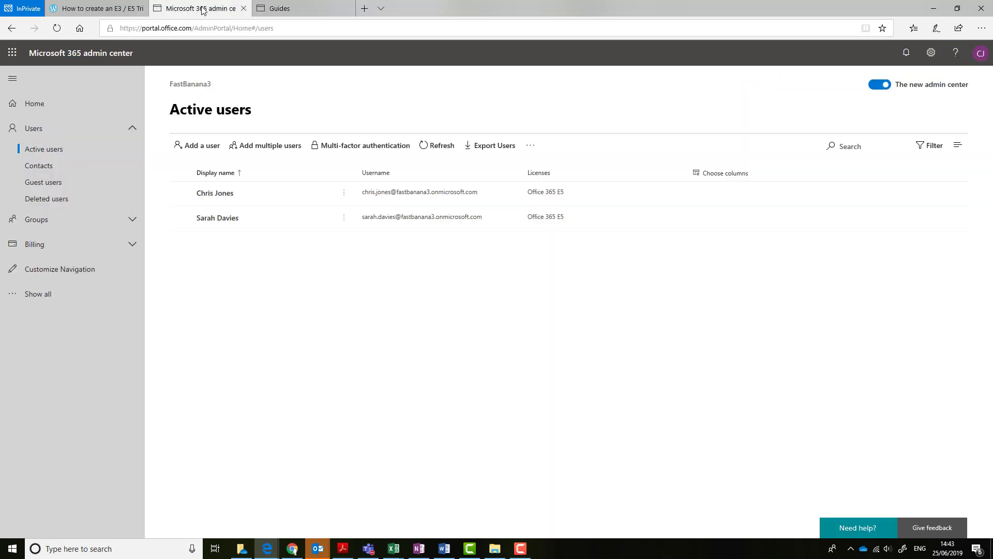
{"action": "left_click", "coordinate": [228, 199]}
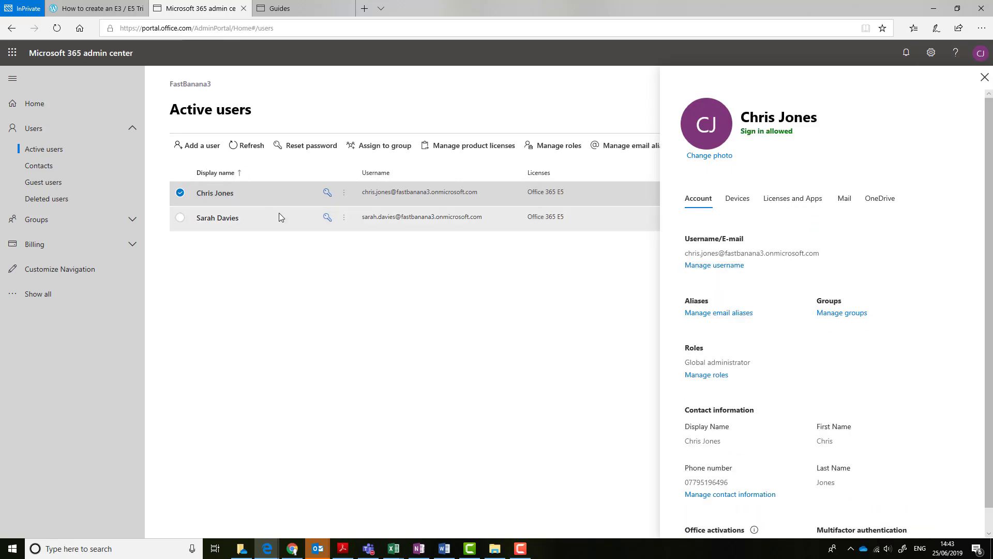
{"action": "left_click", "coordinate": [793, 201]}
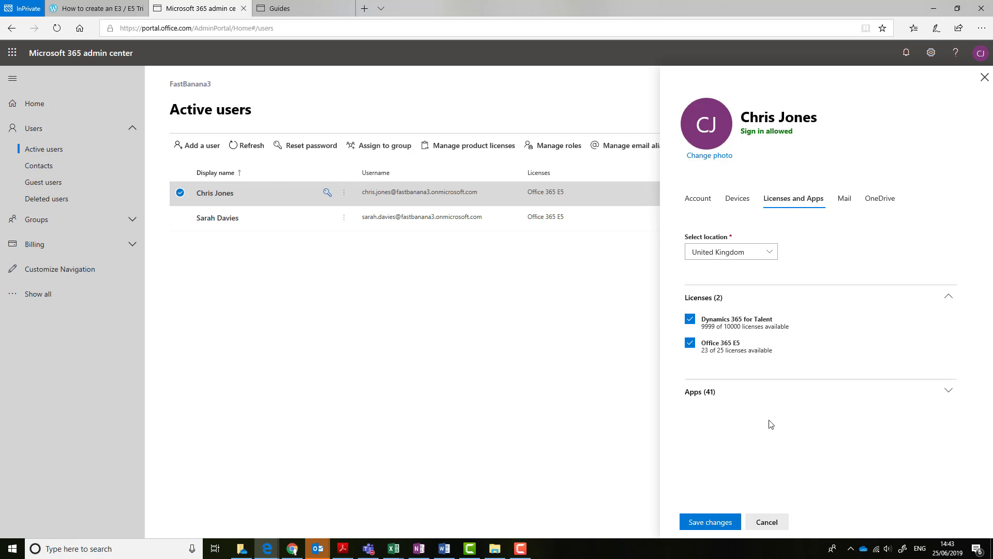
{"action": "left_click", "coordinate": [763, 522]}
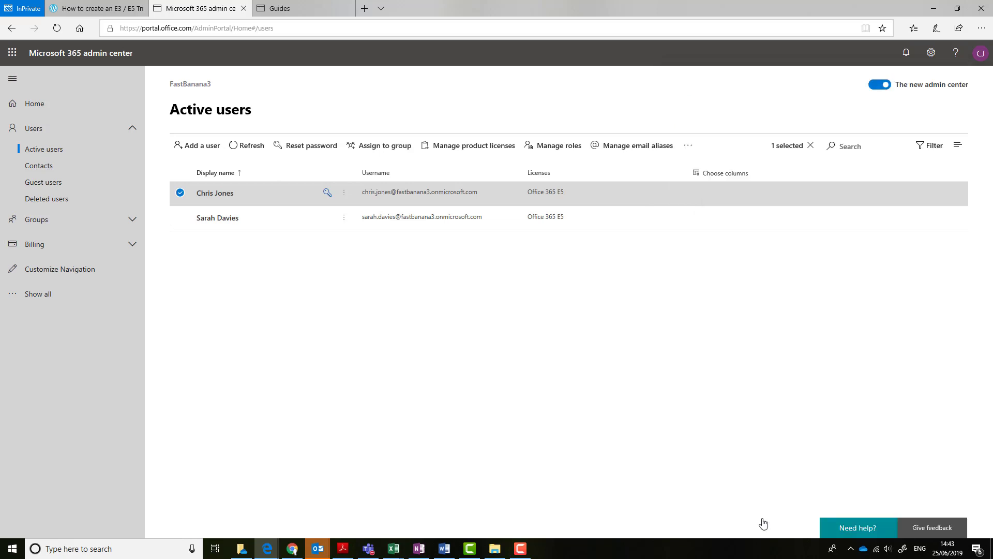
Give the second user a Dynamics 365 for Talent licence, save, and return to Talent
{"action": "left_click", "coordinate": [250, 218]}
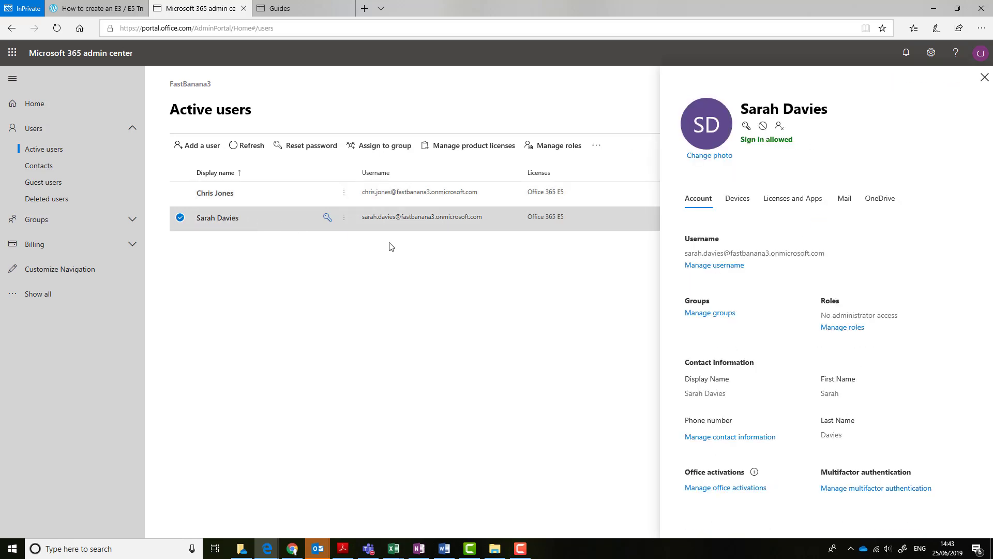
{"action": "left_click", "coordinate": [801, 205]}
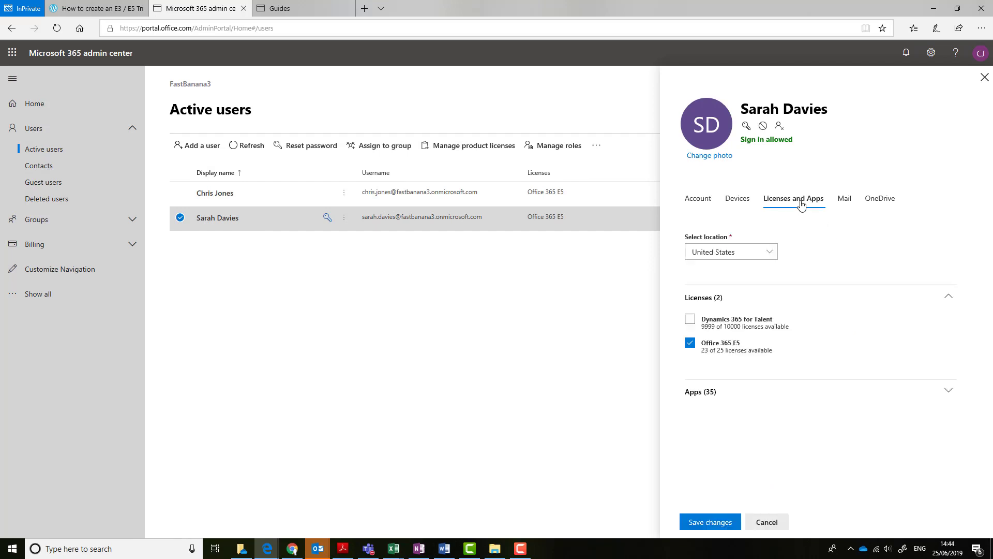
{"action": "left_click", "coordinate": [691, 320]}
{"action": "left_click", "coordinate": [713, 526]}
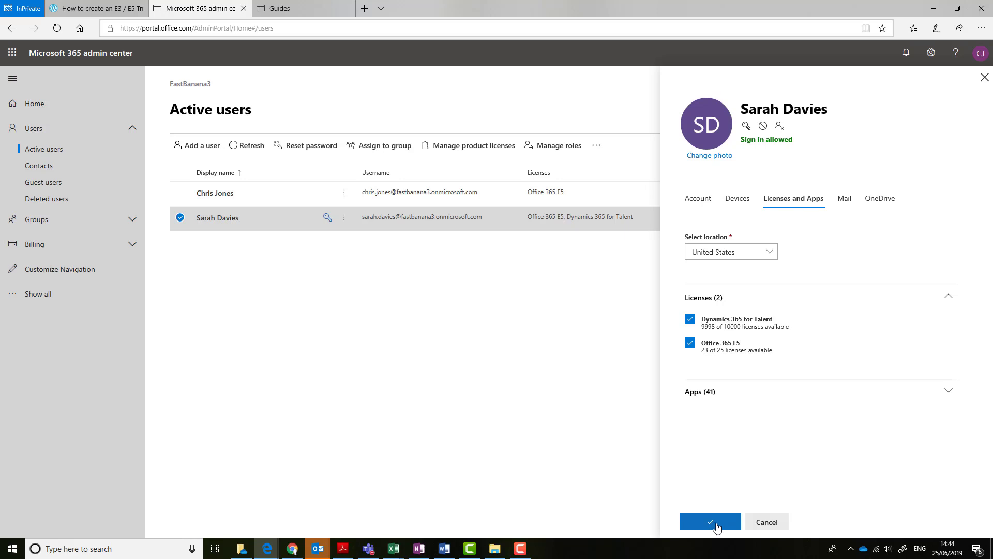
{"action": "left_click", "coordinate": [759, 523]}
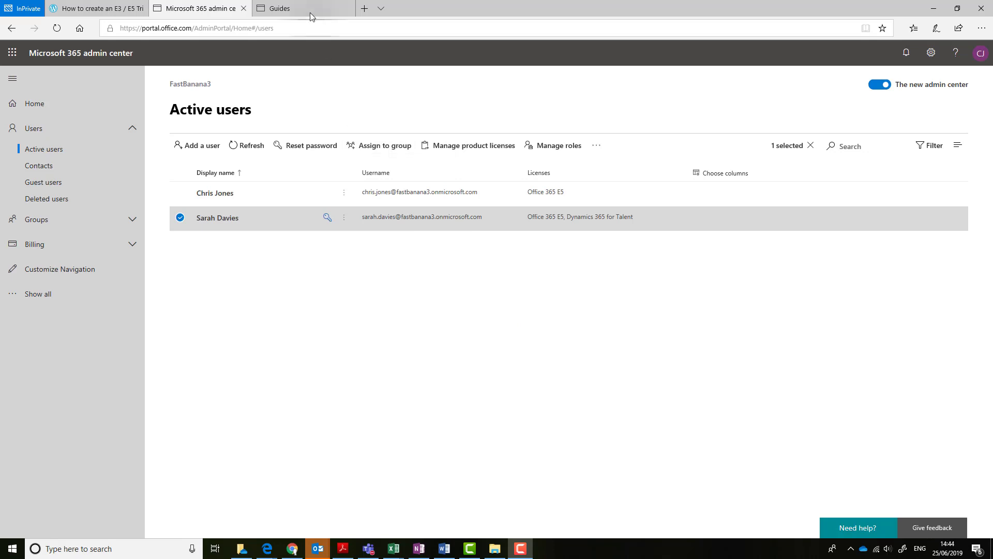
{"action": "left_click", "coordinate": [309, 11]}
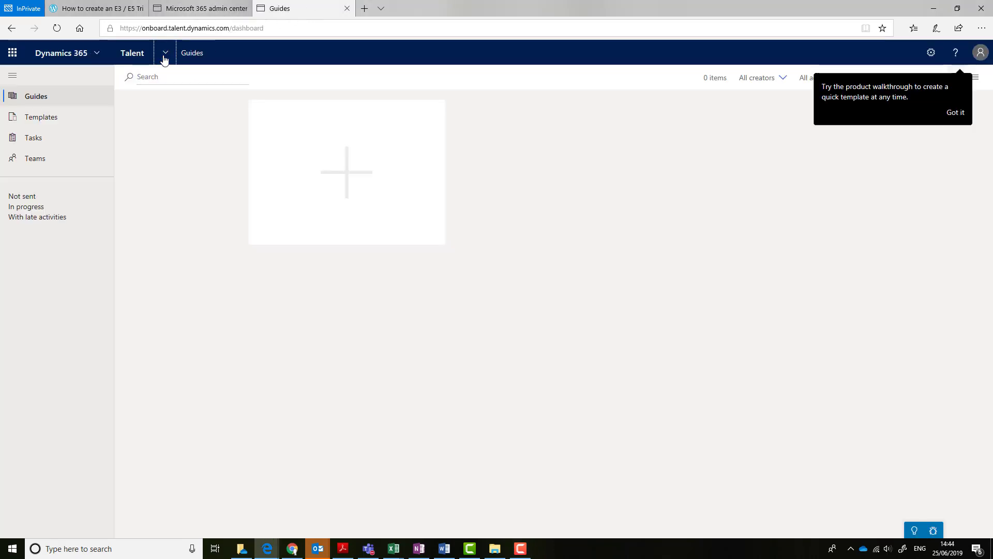
Switch to the Human Resources app and select the environment's base web address
{"action": "left_click", "coordinate": [165, 54]}
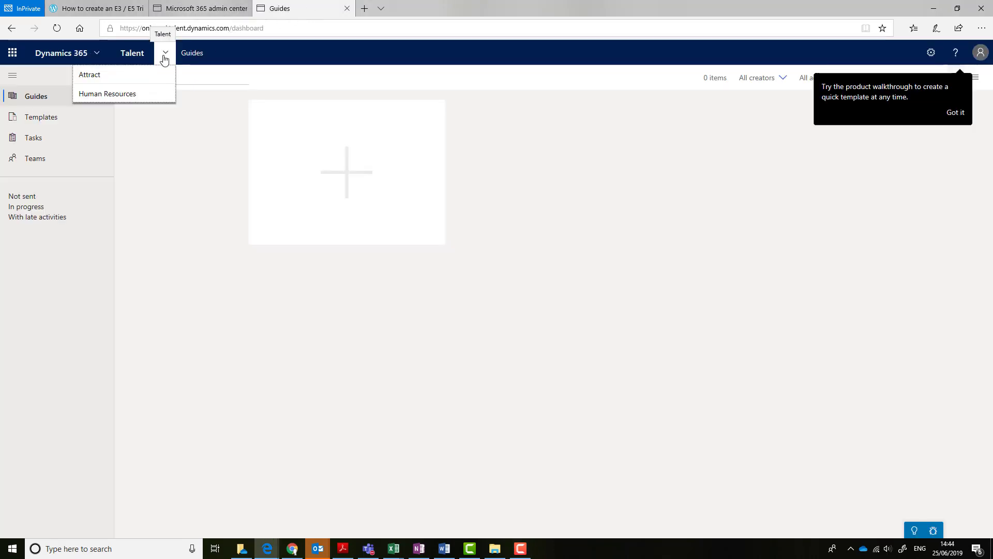
{"action": "left_click", "coordinate": [141, 94]}
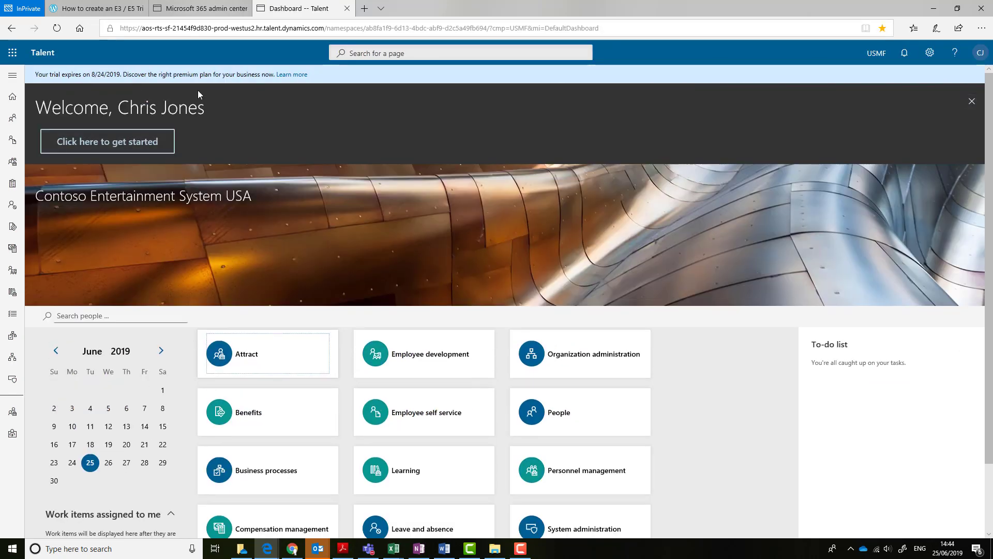
{"action": "left_click_drag", "start_coordinate": [489, 28], "coordinate": [103, 49]}
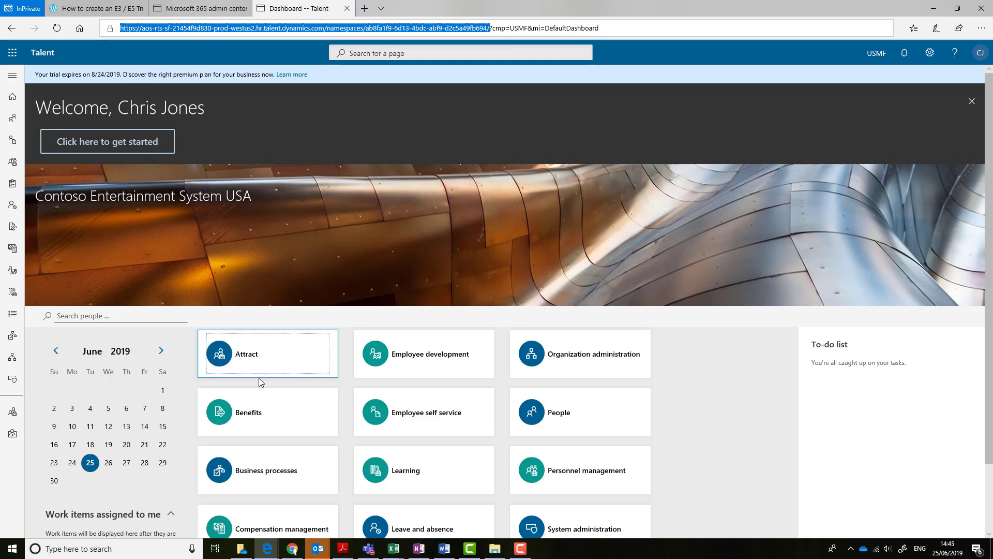
Launch Google Chrome through a Windows search for 'chrome'
{"action": "left_click", "coordinate": [118, 549]}
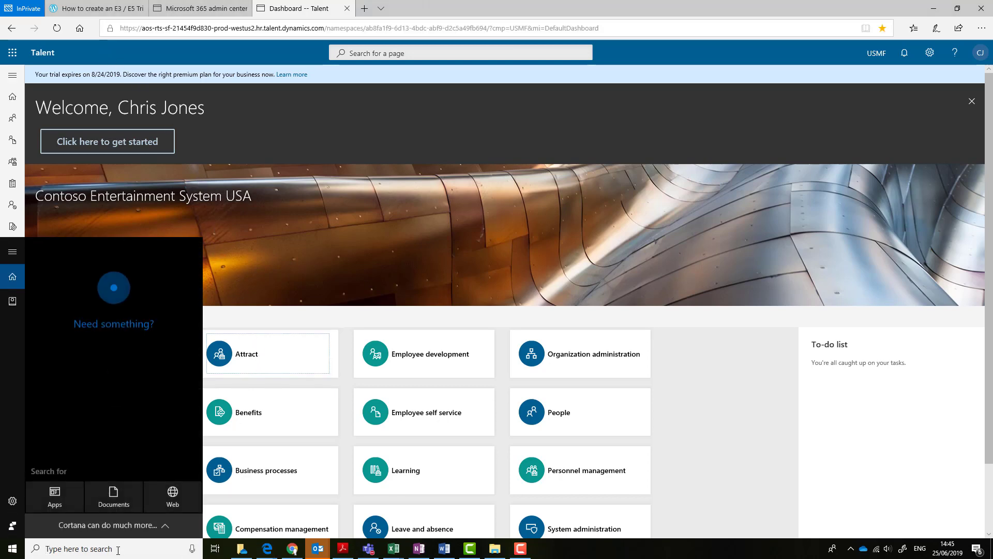
{"action": "type", "text": "chrome"}
{"action": "key", "text": "Return"}
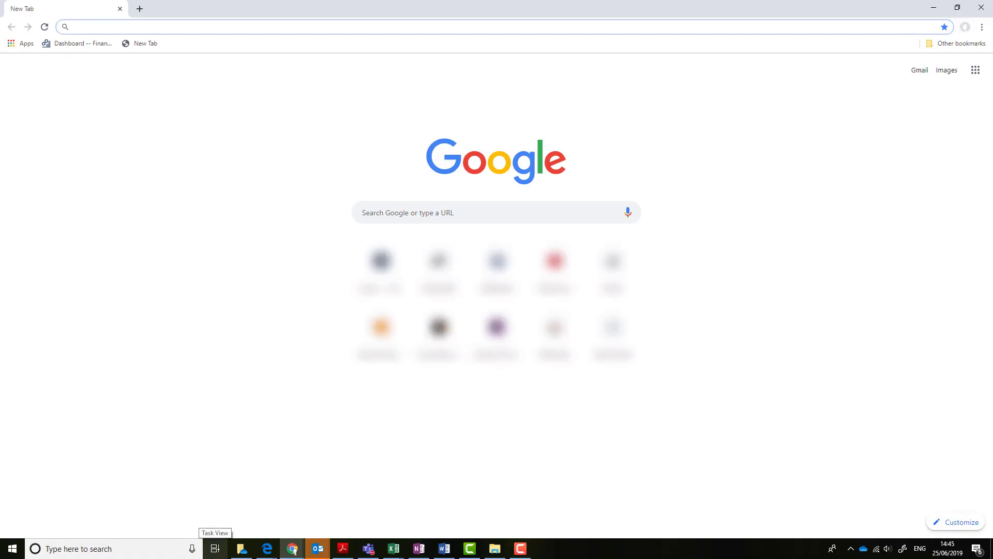
Add a Chrome profile named for the FastBanana3 admin, with the corgi avatar and desktop shortcut
{"action": "left_click", "coordinate": [965, 27]}
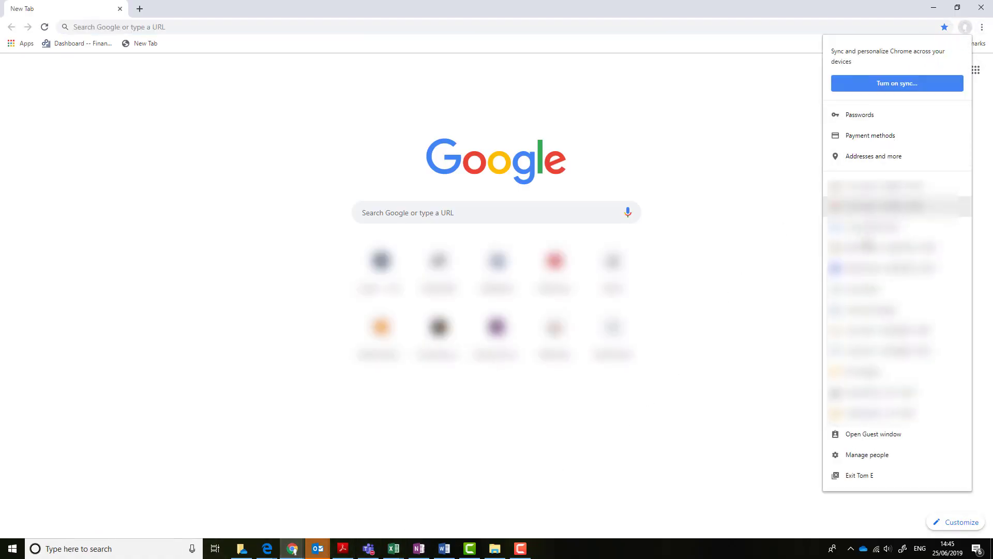
{"action": "left_click", "coordinate": [859, 460]}
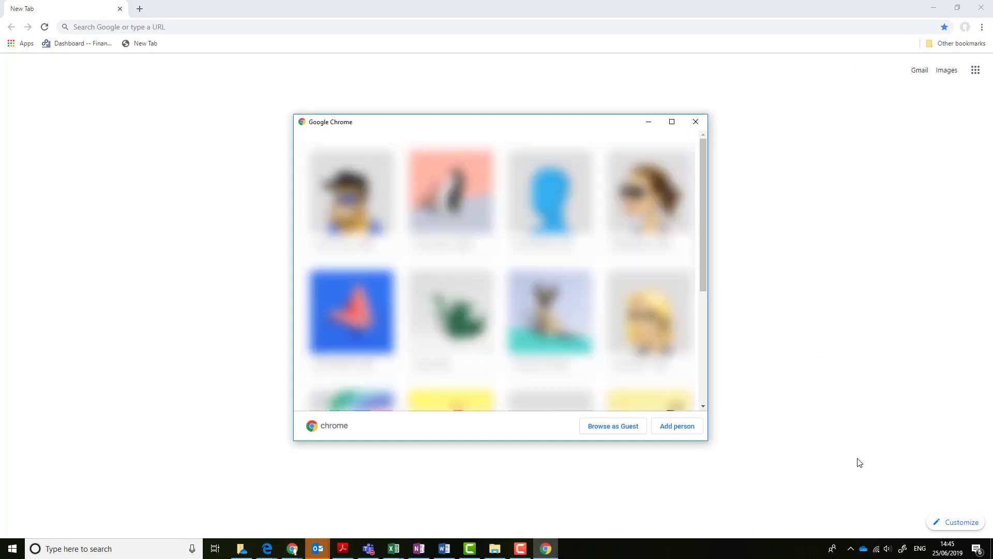
{"action": "left_click", "coordinate": [684, 432]}
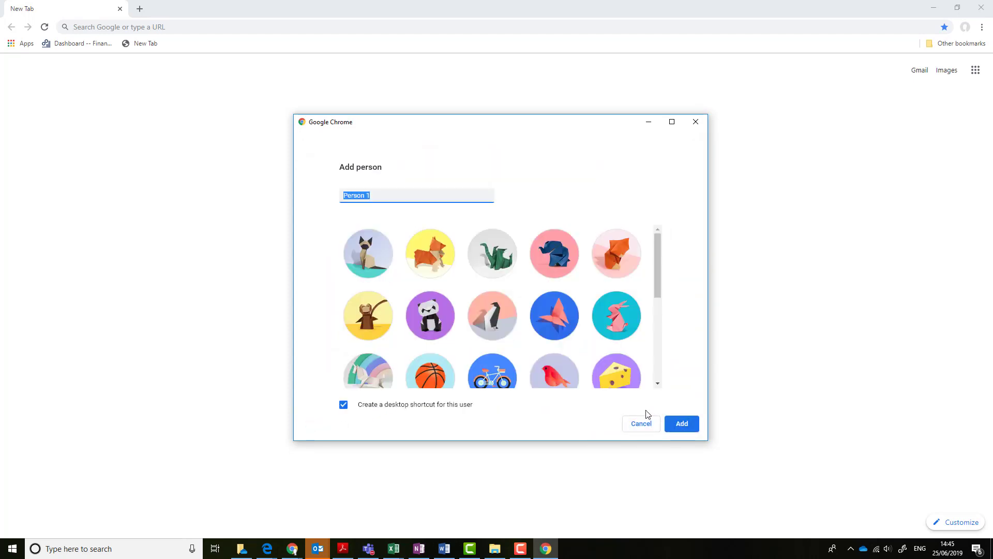
{"action": "type", "text": "astBanana3 "}
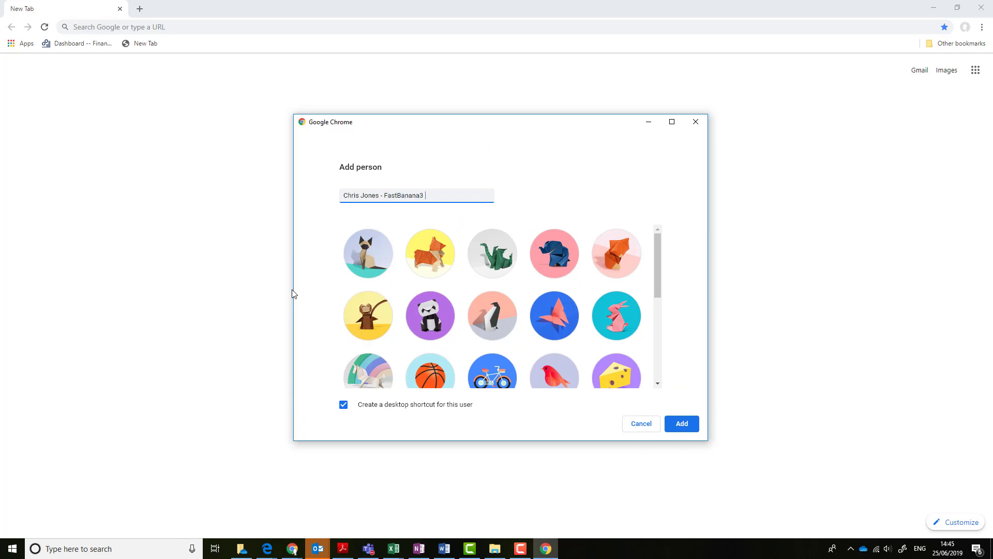
{"action": "type", "text": "Admin"}
{"action": "left_click", "coordinate": [424, 266]}
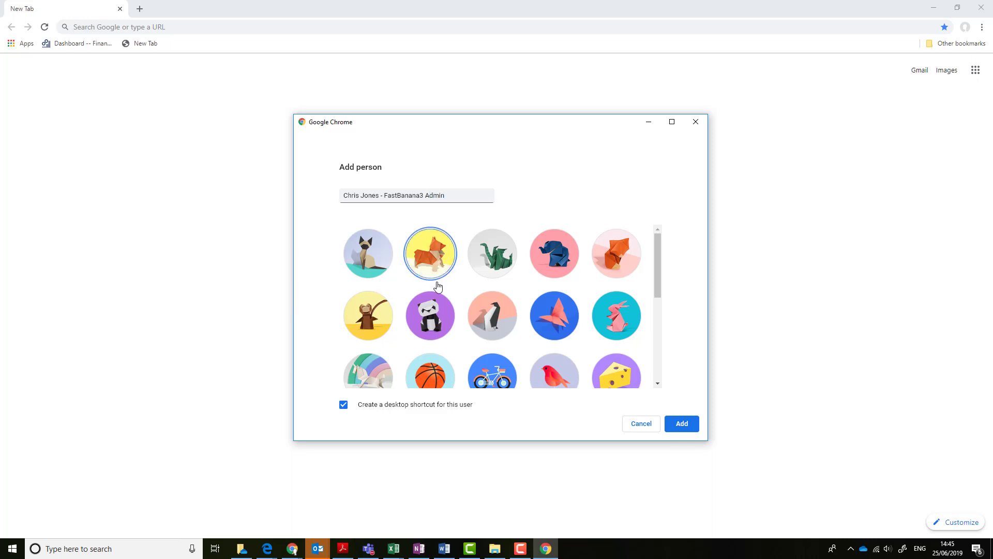
{"action": "left_click", "coordinate": [693, 428]}
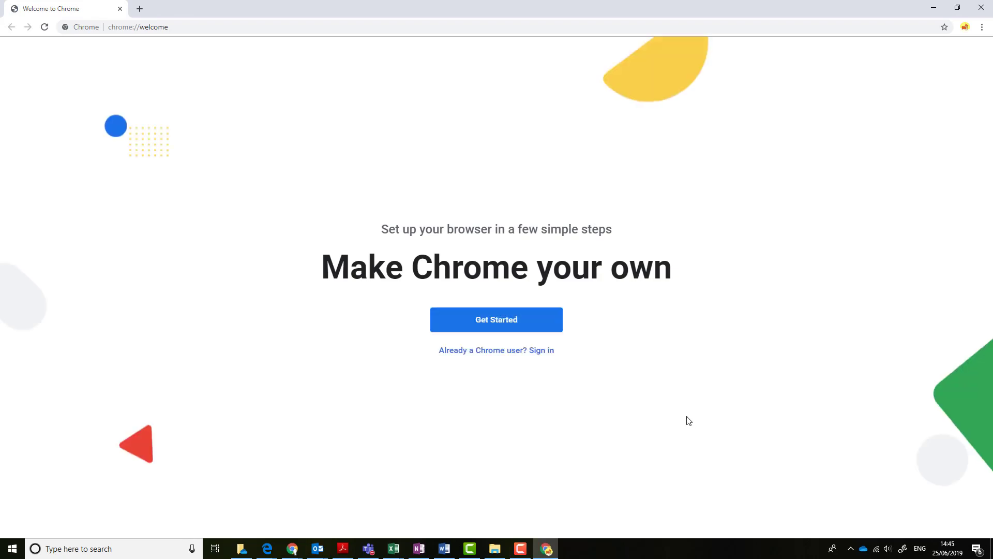
Complete the new profile's Chrome setup with default bookmarks and wallpaper, skipping default-browser and sync
{"action": "left_click", "coordinate": [507, 325]}
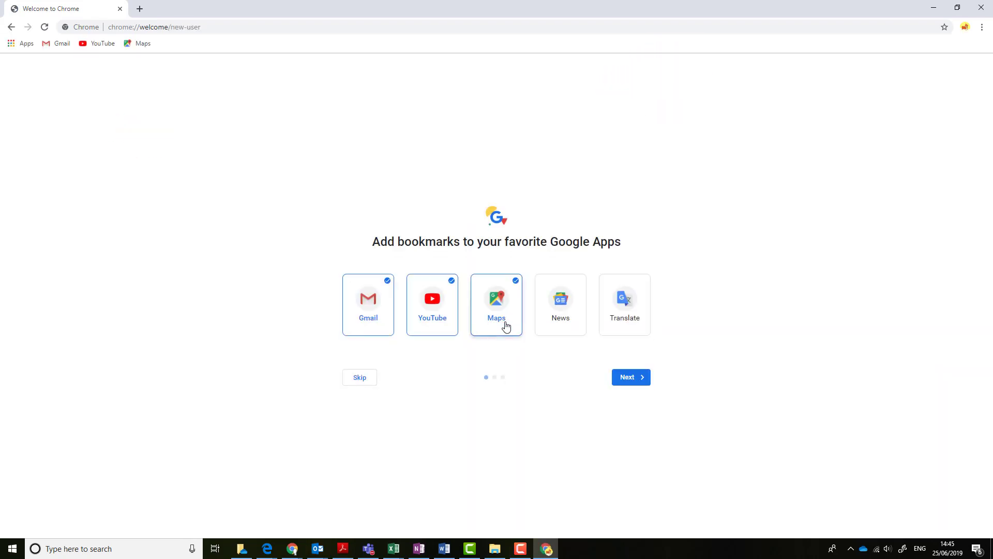
{"action": "left_click", "coordinate": [629, 382]}
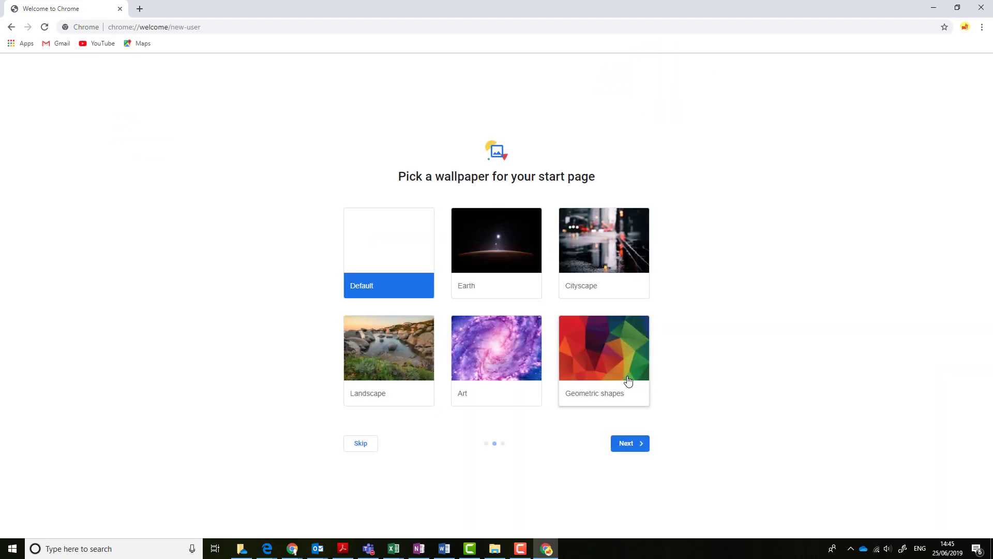
{"action": "left_click", "coordinate": [627, 443]}
{"action": "left_click", "coordinate": [412, 420]}
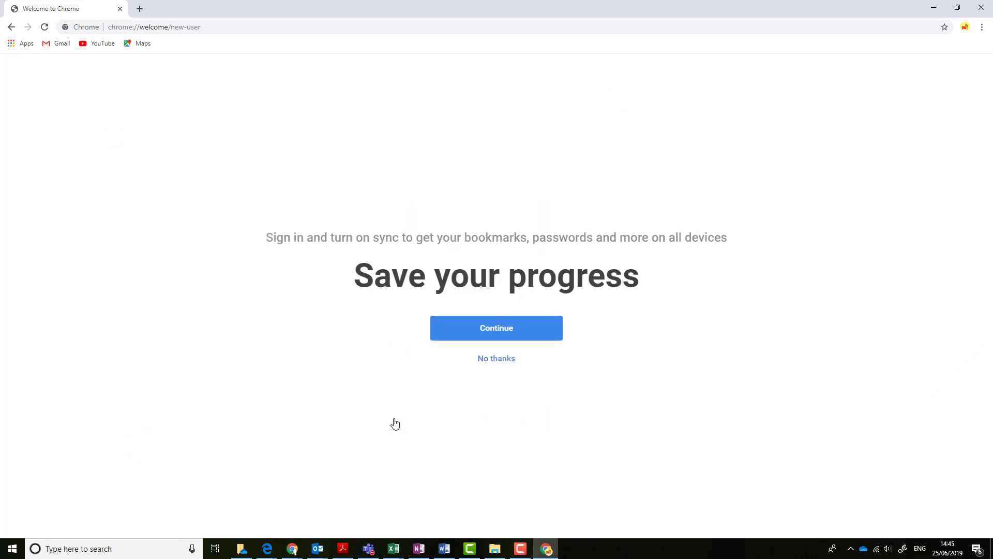
{"action": "left_click", "coordinate": [493, 357]}
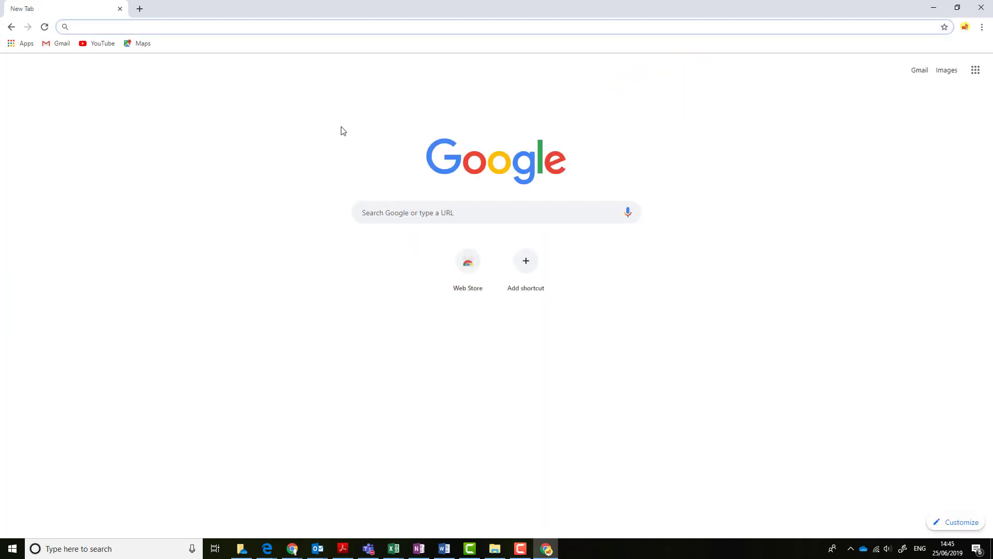
Open the pasted Talent URL, sign in as the admin, stay signed in, and bookmark the dashboard
{"action": "key", "text": "ctrl+v"}
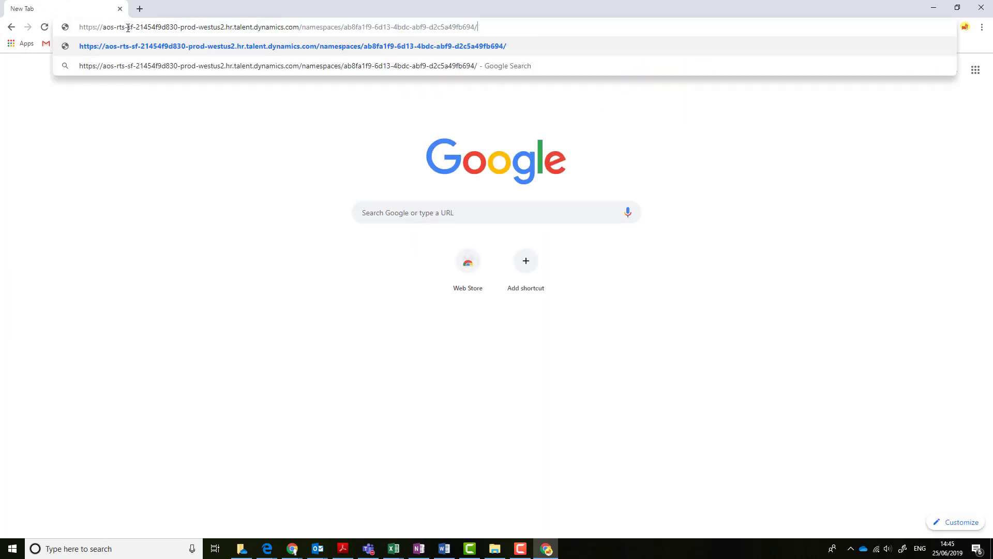
{"action": "key", "text": "Return"}
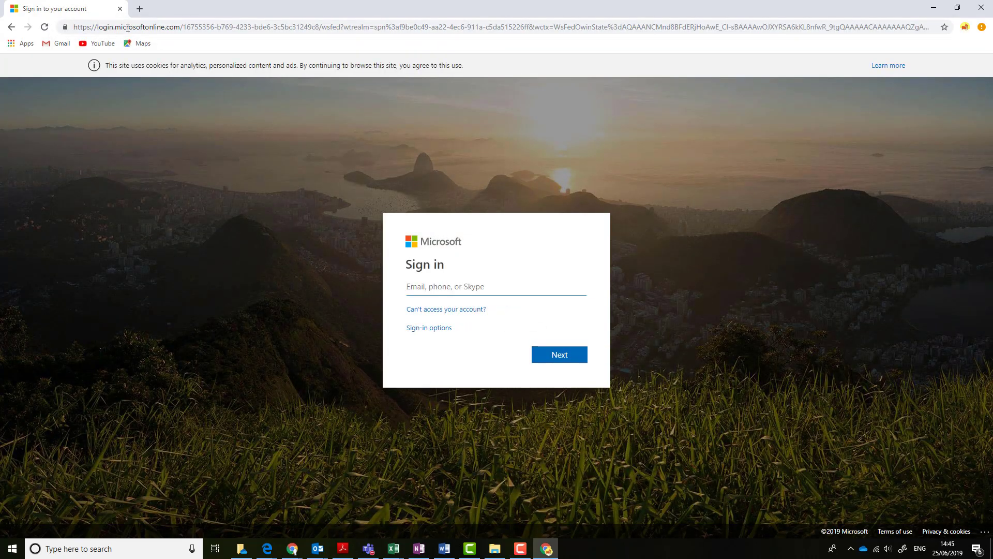
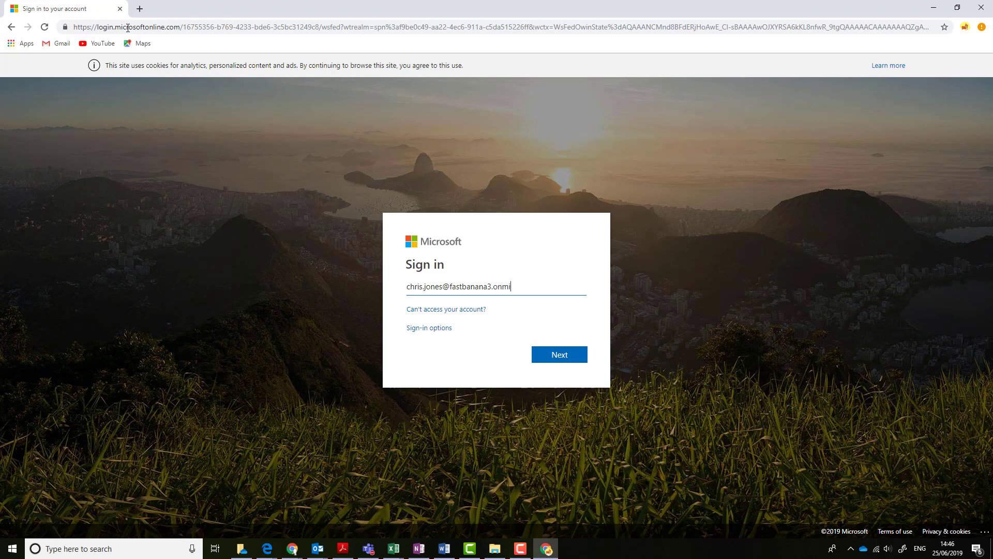
{"action": "key", "text": "Return"}
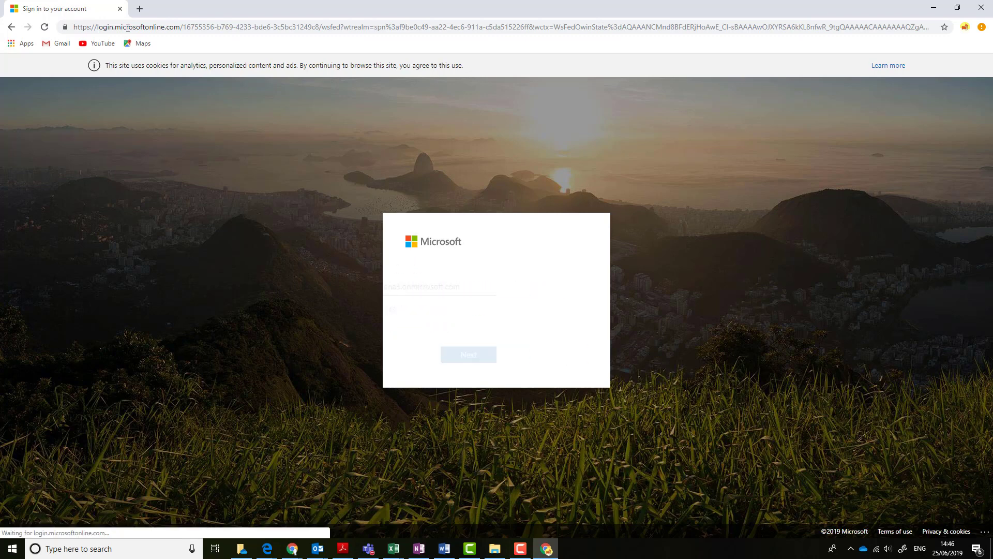
{"action": "type", "text": "••••••••••"}
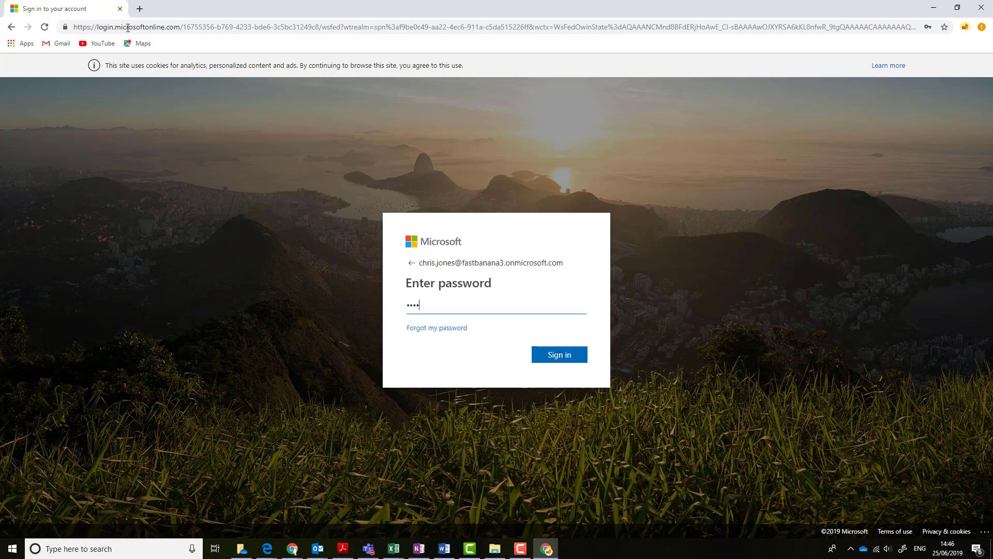
{"action": "type", "text": "•"}
{"action": "key", "text": "Return"}
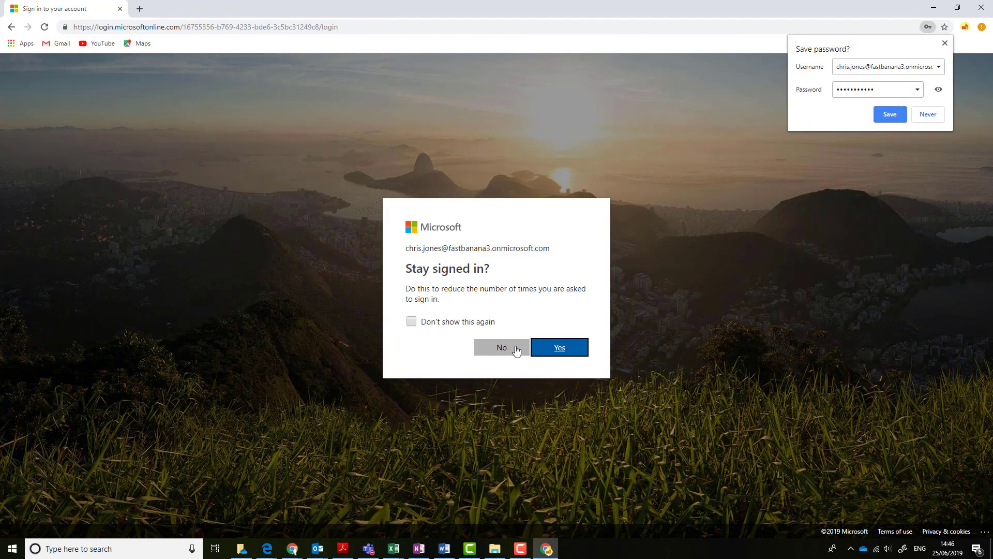
{"action": "left_click", "coordinate": [559, 353]}
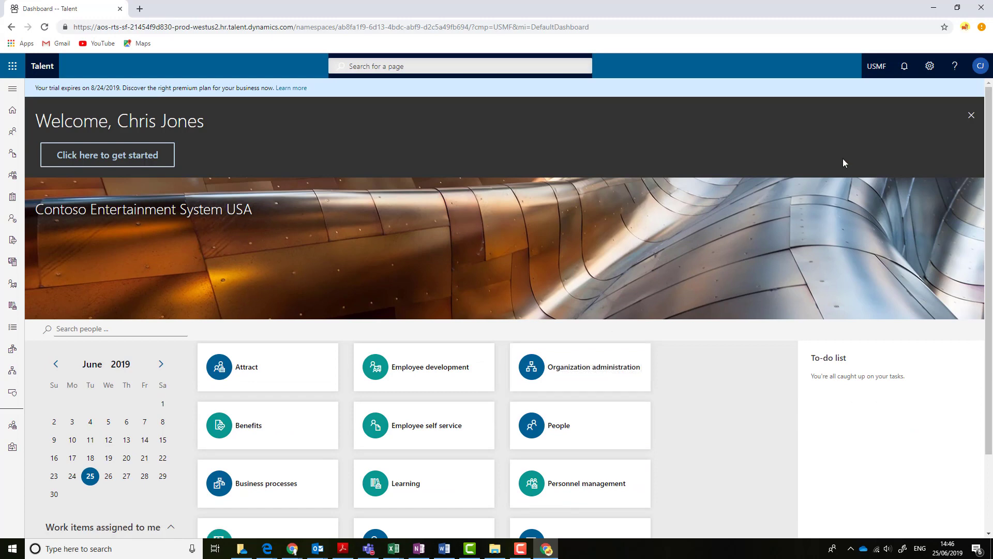
{"action": "left_click", "coordinate": [944, 27]}
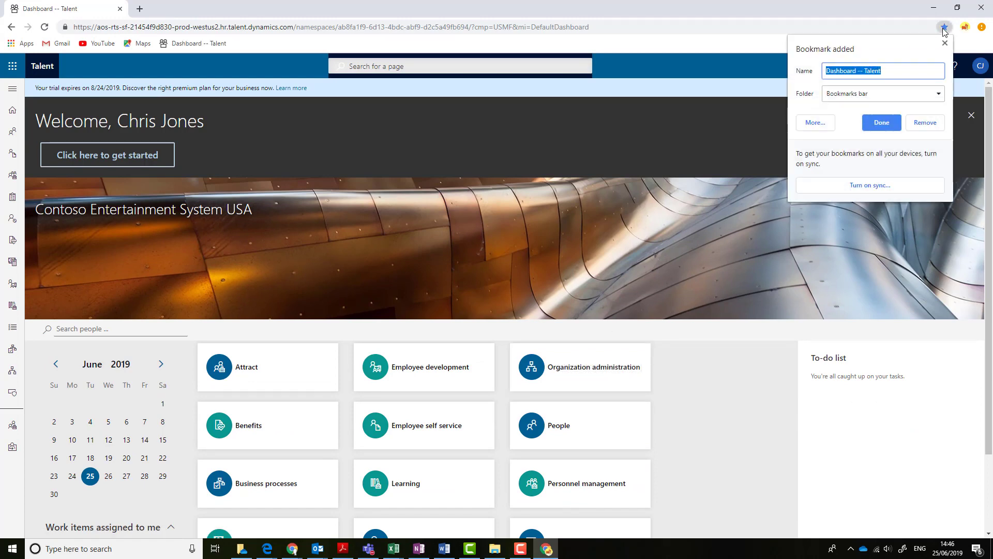
{"action": "left_click", "coordinate": [887, 130]}
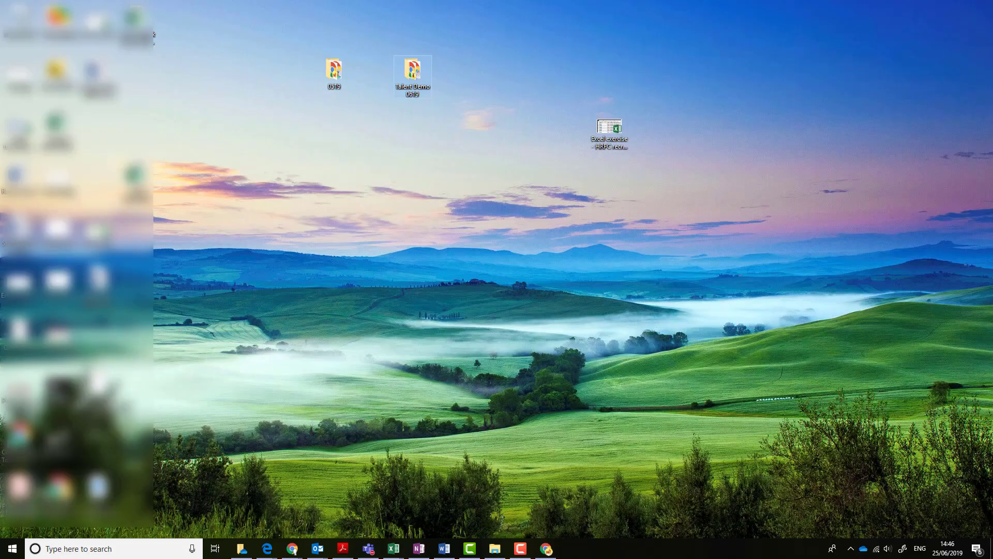
Place the admin profile's Chrome shortcut on the desktop and close that Chrome window
{"action": "left_click_drag", "start_coordinate": [59, 489], "coordinate": [528, 166]}
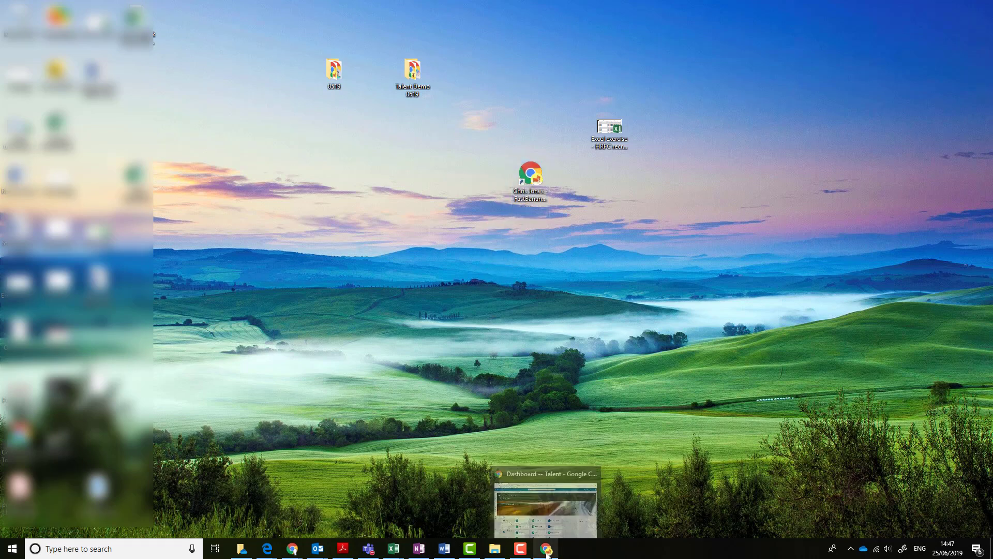
{"action": "right_click", "coordinate": [547, 551]}
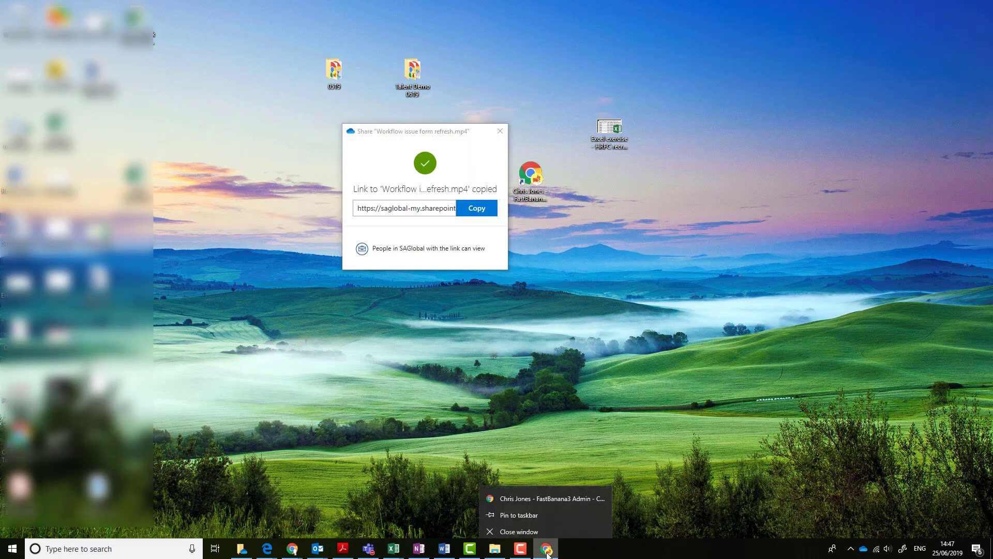
{"action": "left_click", "coordinate": [500, 130]}
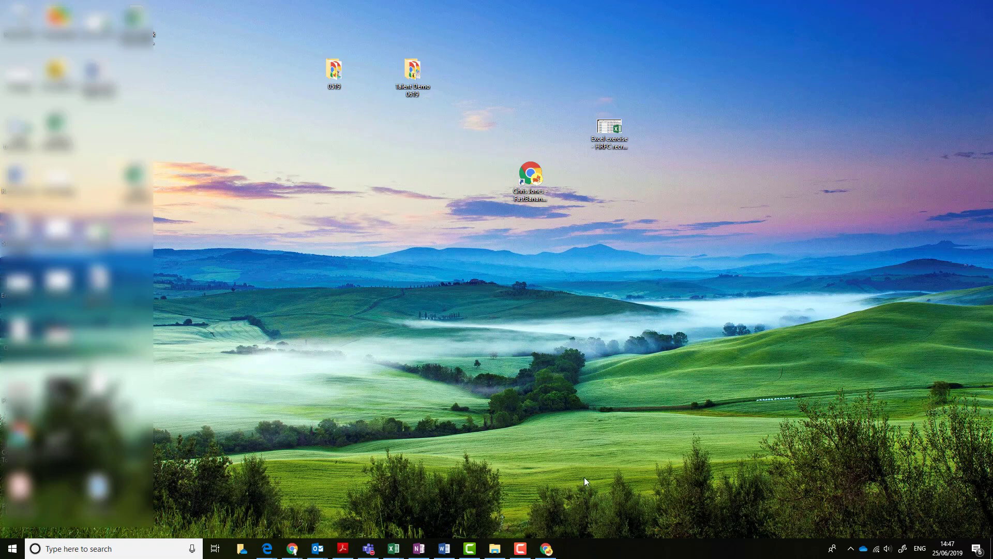
{"action": "right_click", "coordinate": [544, 551]}
{"action": "left_click", "coordinate": [520, 526]}
Verify the desktop shortcut and Dashboard bookmark open Talent signed in, then close Chrome
{"action": "double_click", "coordinate": [532, 176]}
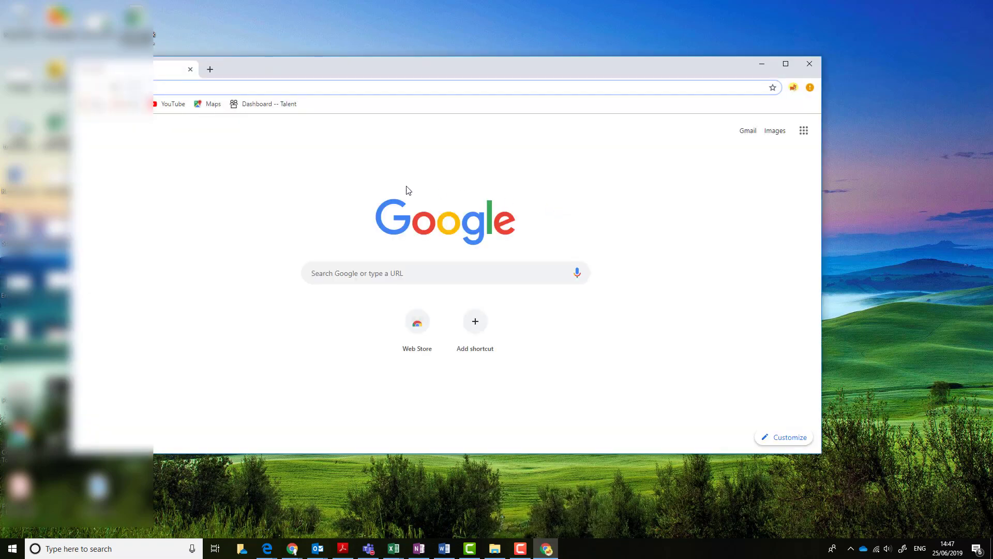
{"action": "left_click", "coordinate": [263, 104]}
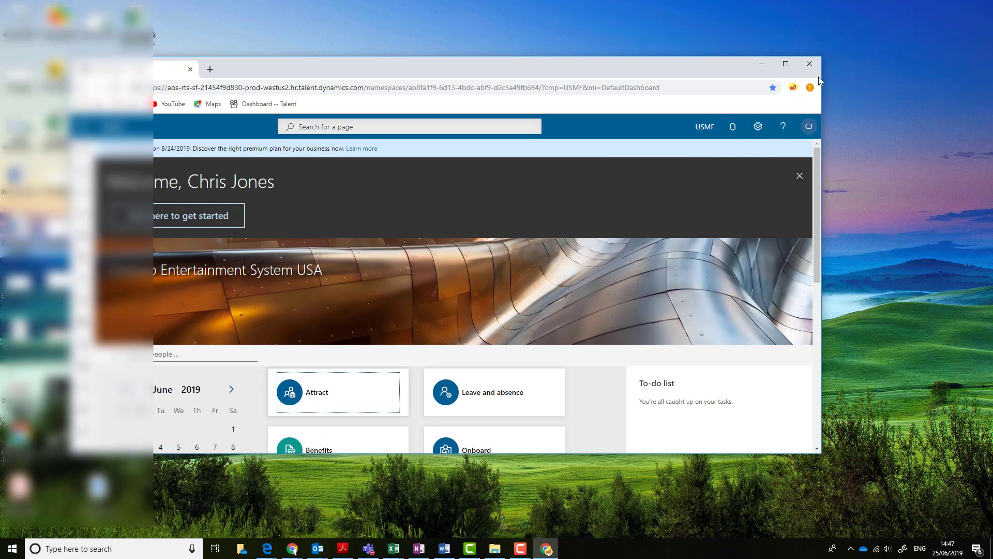
{"action": "left_click", "coordinate": [809, 64]}
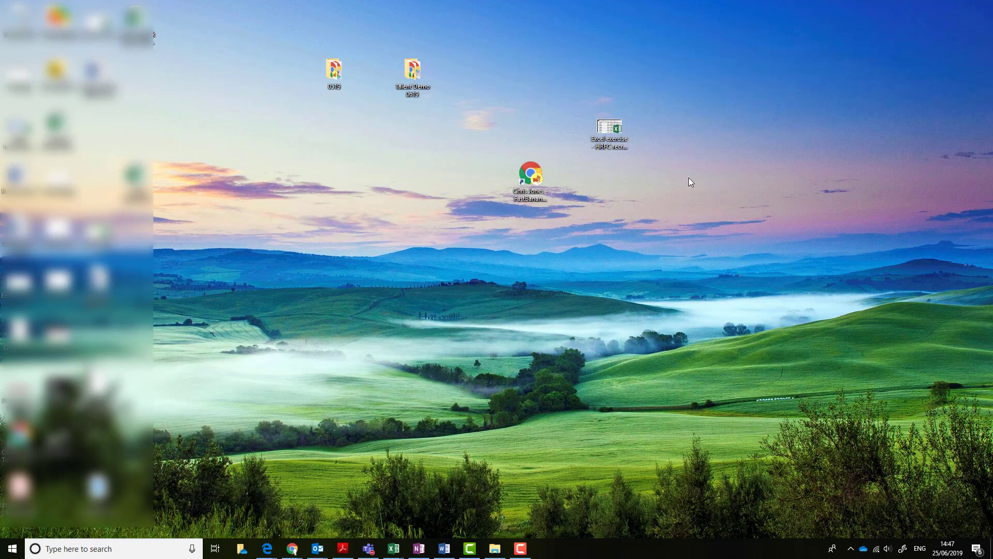
Open the Talent Demo 0619 desktop folder in File Explorer
{"action": "double_click", "coordinate": [413, 86]}
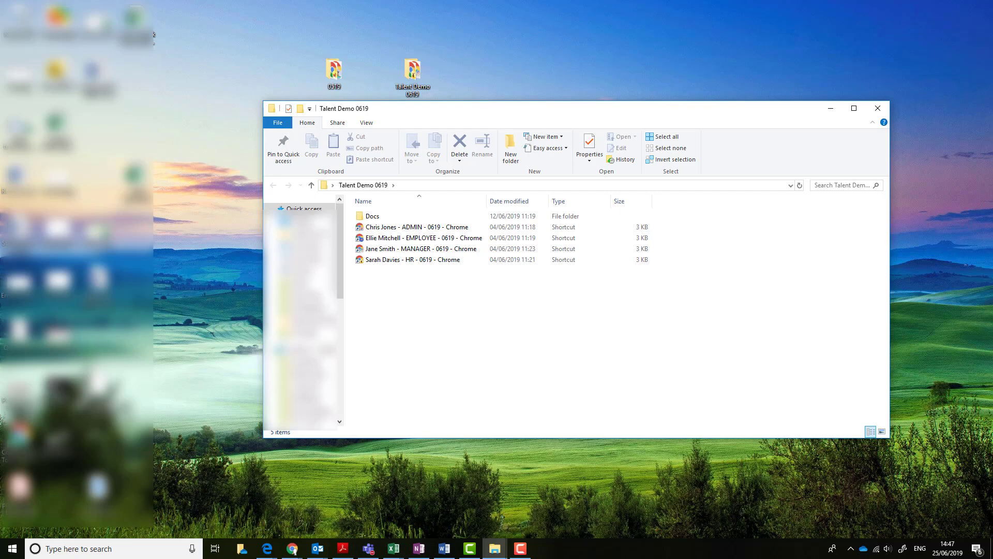
{"action": "key", "text": "F10"}
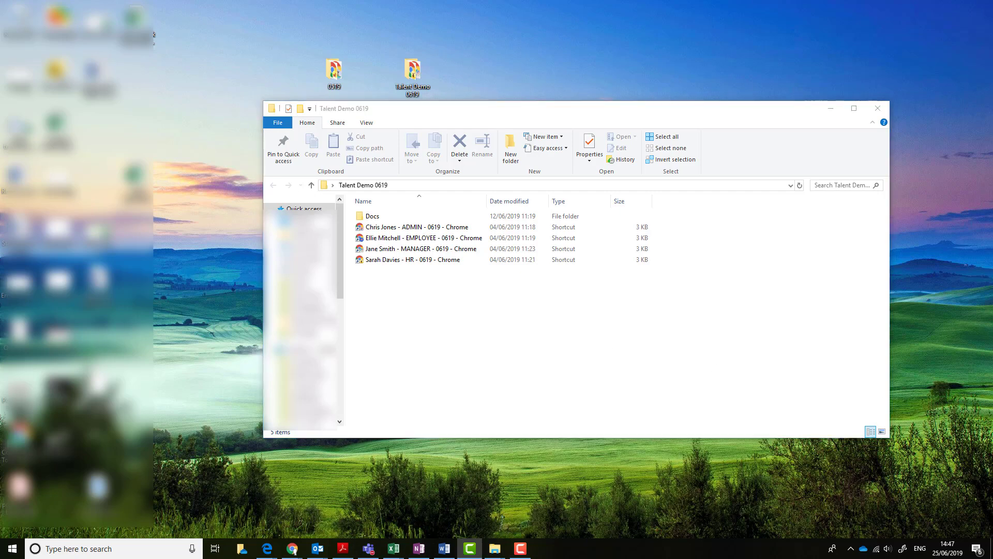